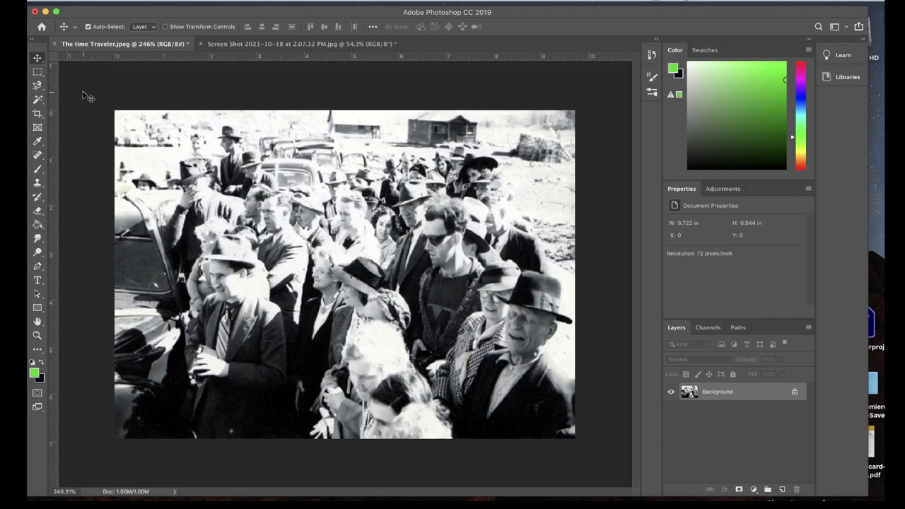
- Outline the man in sunglasses in the crowd photo with a rectangular marquee selection
{"action": "left_click", "coordinate": [37, 73]}
{"action": "left_click_drag", "start_coordinate": [399, 206], "coordinate": [499, 338]}
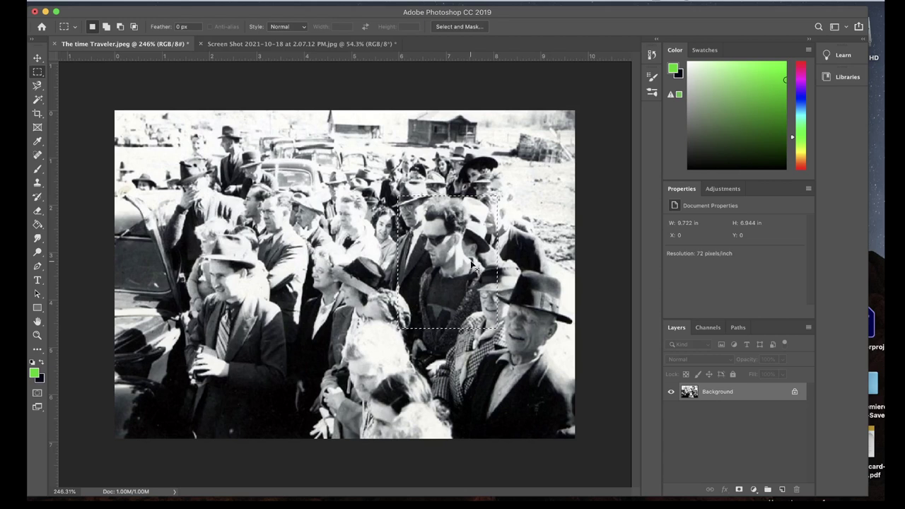
{"action": "left_click", "coordinate": [472, 264]}
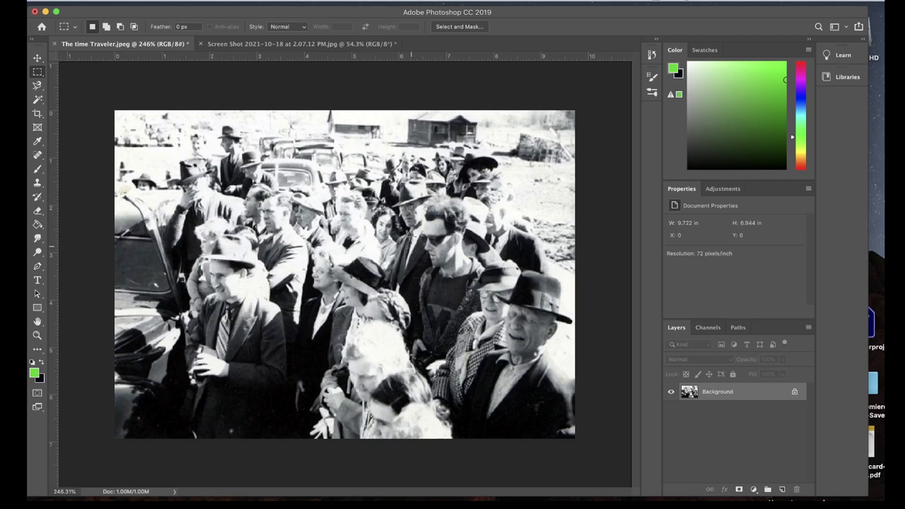
{"action": "left_click_drag", "start_coordinate": [409, 200], "coordinate": [489, 344]}
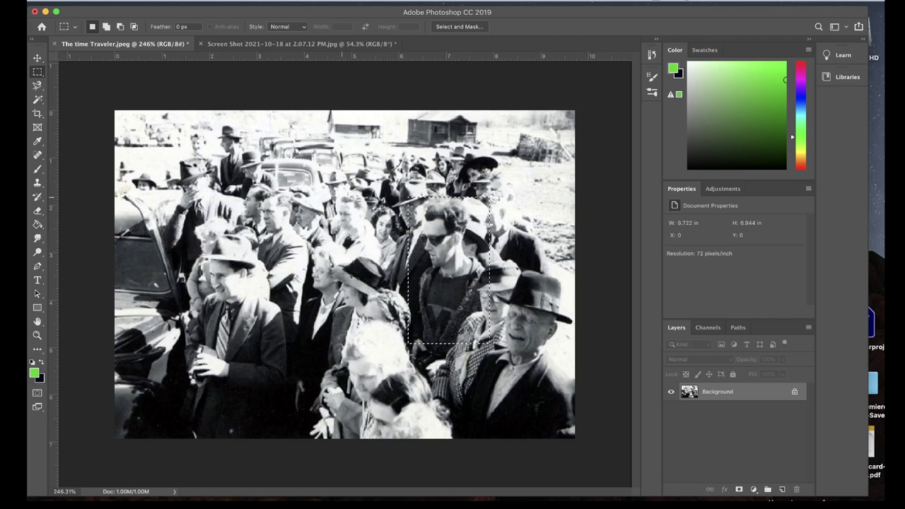
- In the green-screen portrait, duplicate the Background layer and hide the original so only the copy shows
{"action": "left_click", "coordinate": [255, 44]}
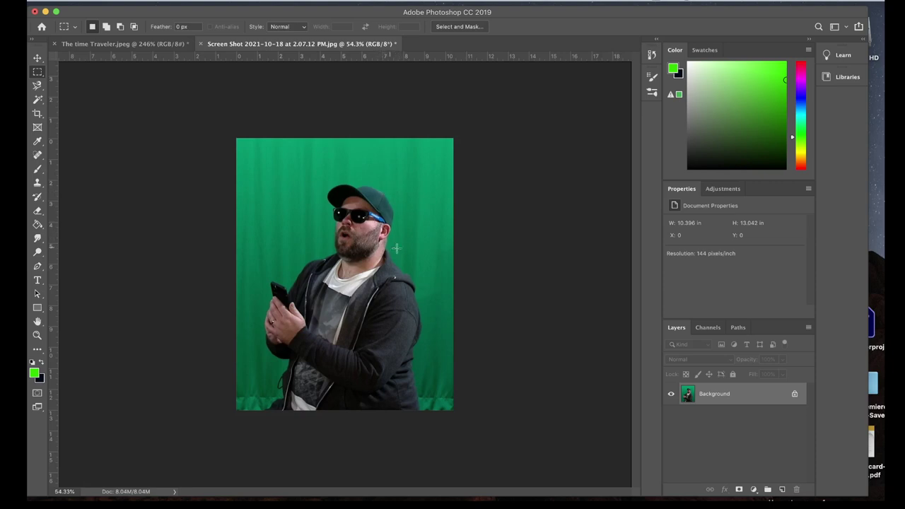
{"action": "scroll", "coordinate": [381, 245], "scroll_direction": "up", "scroll_amount": 3}
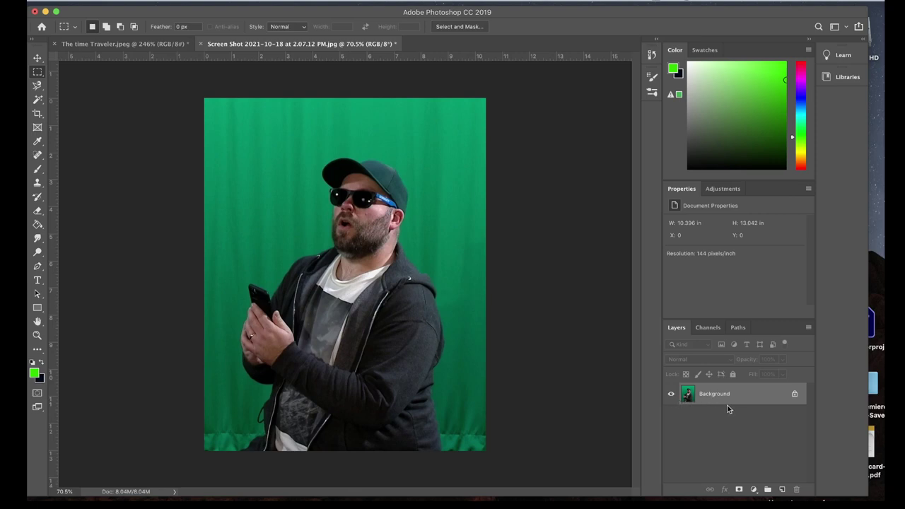
{"action": "left_click_drag", "start_coordinate": [723, 397], "coordinate": [784, 490]}
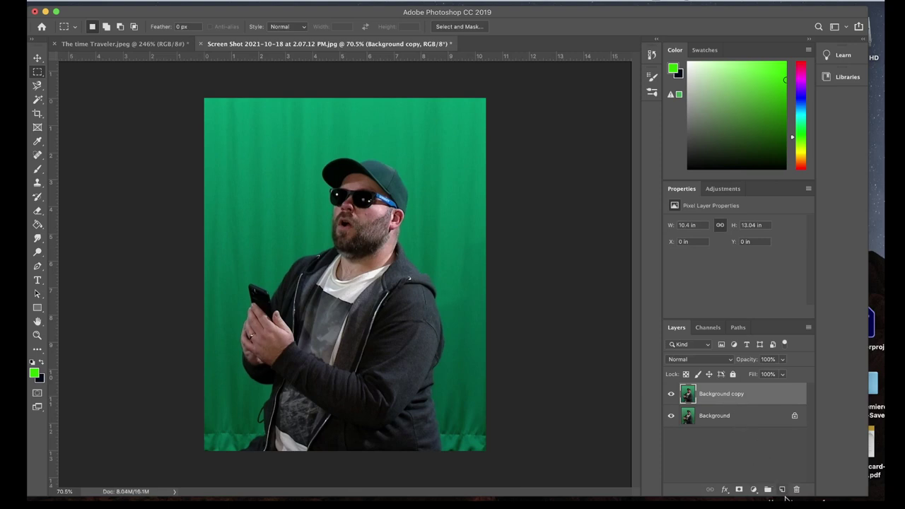
{"action": "left_click", "coordinate": [672, 397]}
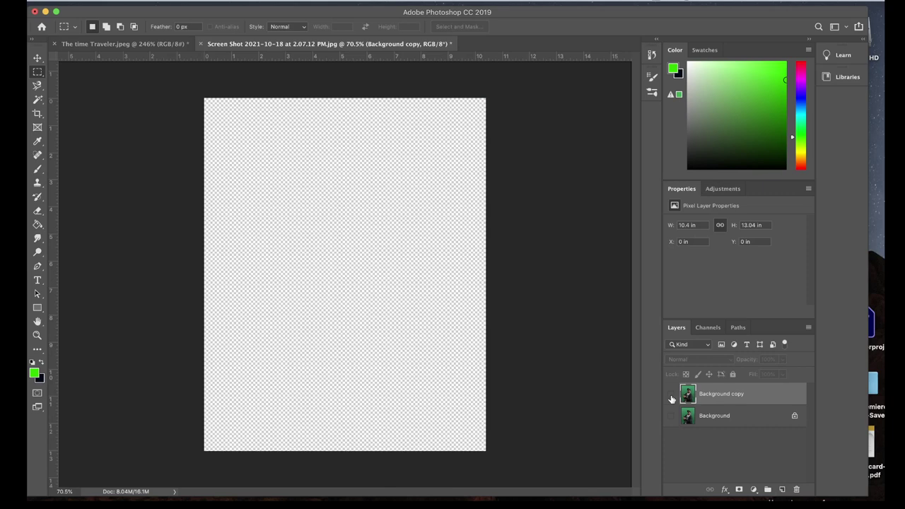
{"action": "left_click", "coordinate": [671, 416]}
{"action": "left_click", "coordinate": [673, 395]}
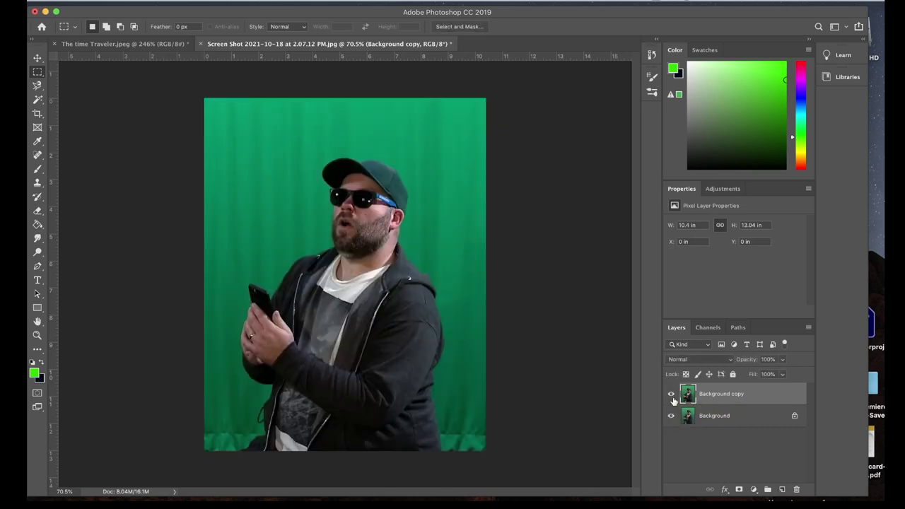
{"action": "left_click", "coordinate": [671, 420]}
- Select the green backdrop on the Background copy layer with the Magic Wand and delete it
{"action": "left_click", "coordinate": [38, 100]}
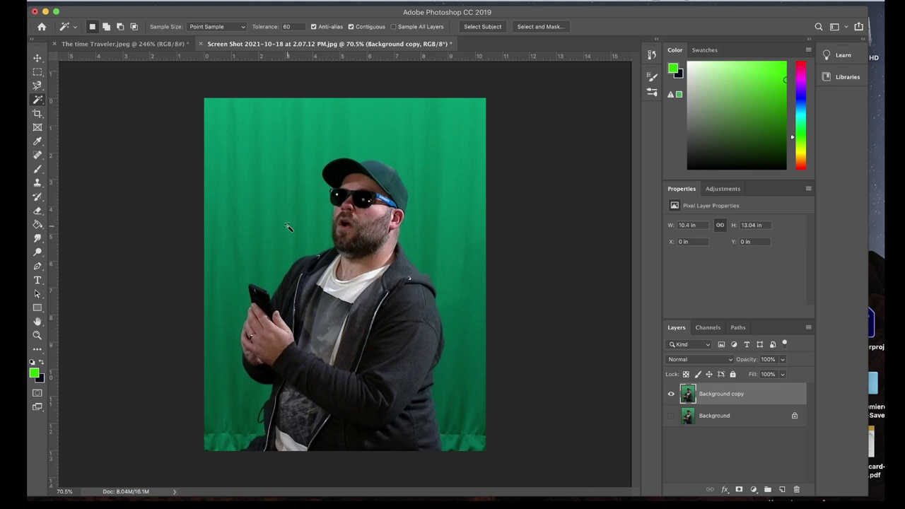
{"action": "left_click", "coordinate": [294, 212]}
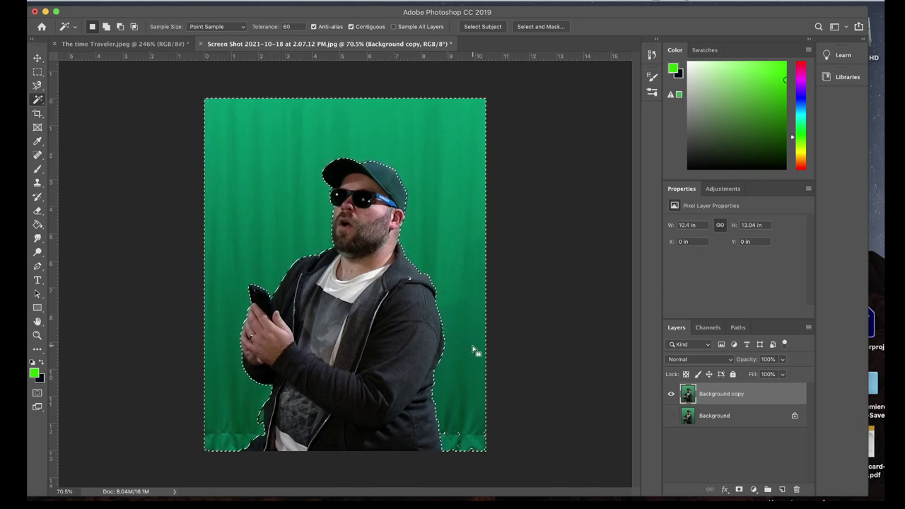
{"action": "key", "text": "Delete"}
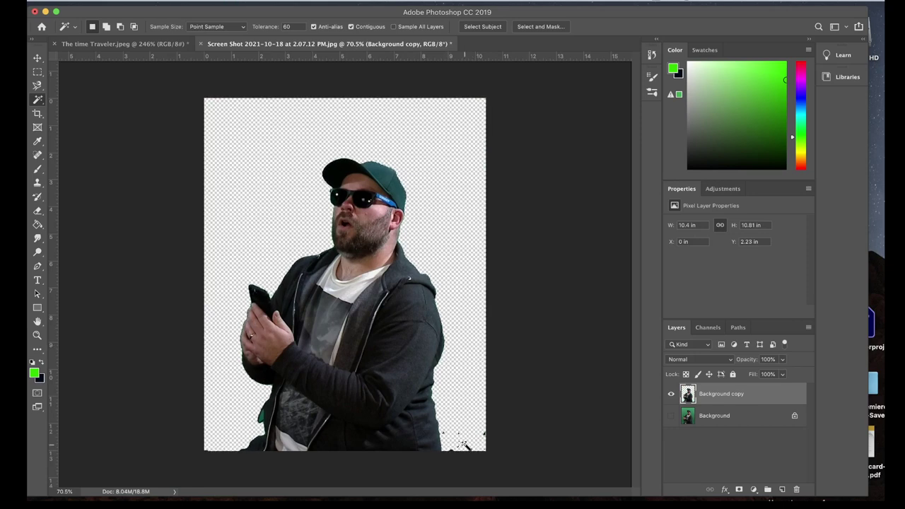
- Erase the leftover backdrop specks beside the lower back of the man's jacket using the Eraser at size 41
{"action": "scroll", "coordinate": [461, 435], "scroll_direction": "up", "scroll_amount": 5}
{"action": "scroll", "coordinate": [465, 445], "scroll_direction": "down", "scroll_amount": 3}
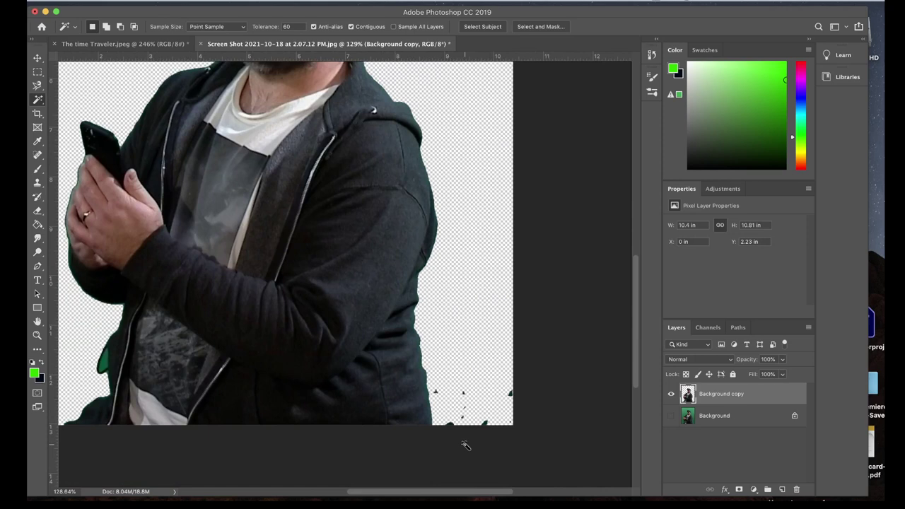
{"action": "left_click", "coordinate": [40, 157]}
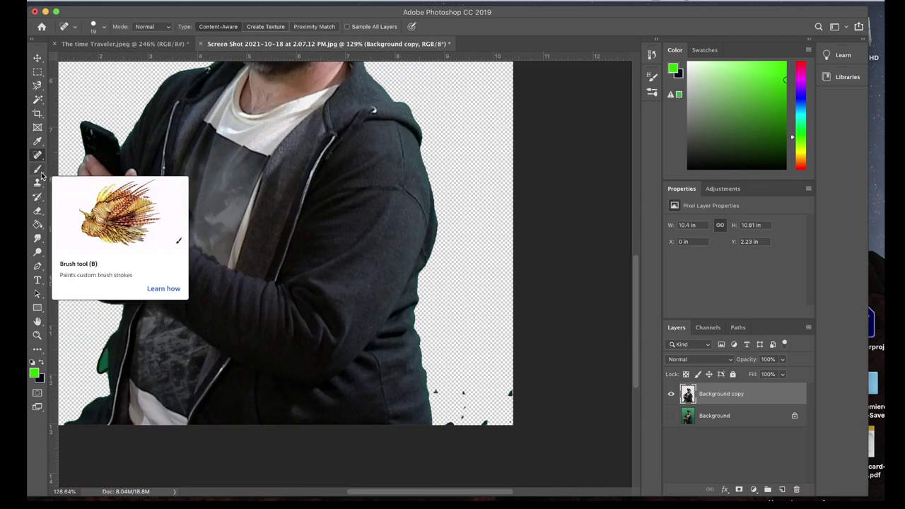
{"action": "left_click", "coordinate": [39, 211]}
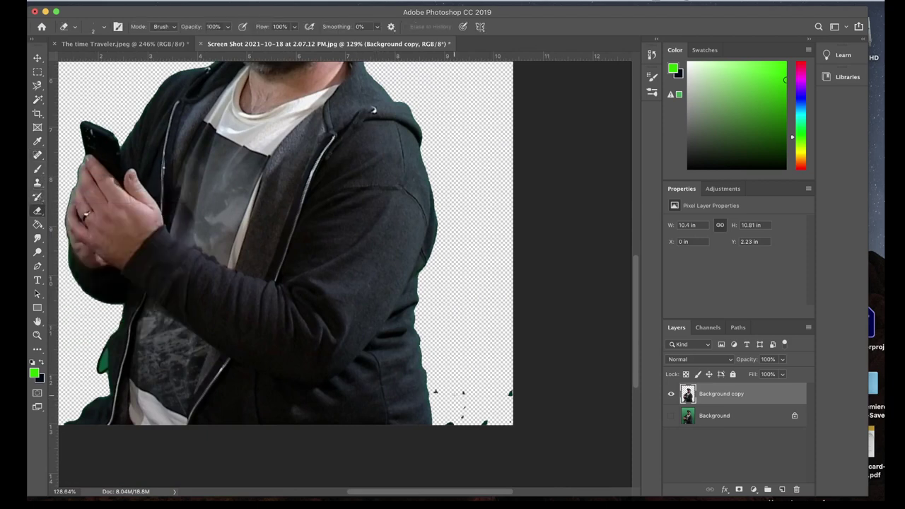
{"action": "right_click", "coordinate": [457, 398]}
{"action": "left_click_drag", "start_coordinate": [523, 377], "coordinate": [529, 375]}
{"action": "left_click", "coordinate": [495, 318]}
{"action": "mouse_move", "coordinate": [440, 384]}
{"action": "left_mouse_down"}
{"action": "mouse_move", "coordinate": [450, 419]}
{"action": "mouse_move", "coordinate": [461, 389]}
{"action": "left_mouse_up"}
{"action": "left_click", "coordinate": [508, 380]}
{"action": "scroll", "coordinate": [459, 296], "scroll_direction": "down", "scroll_amount": 5}
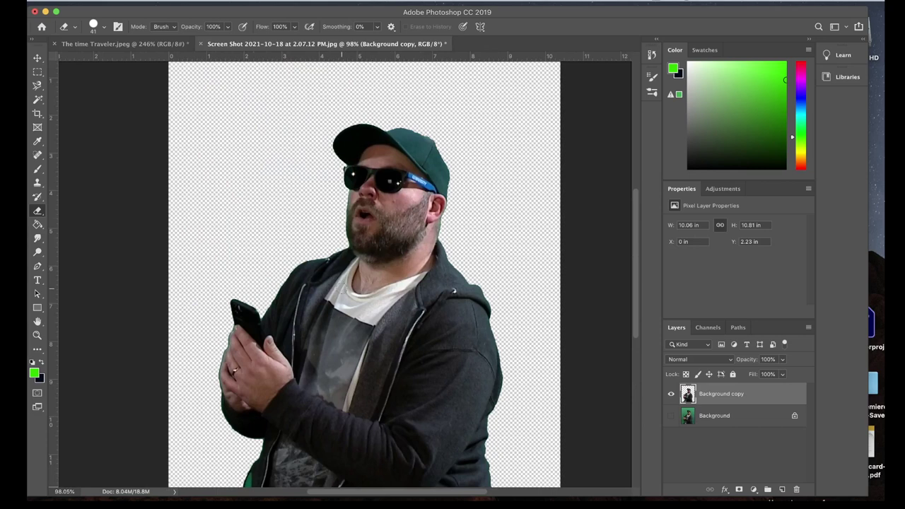
- Erase the green patch at the jacket's hem below the phone and the speck in the canvas's lower-left corner
{"action": "scroll", "coordinate": [342, 289], "scroll_direction": "down", "scroll_amount": 4}
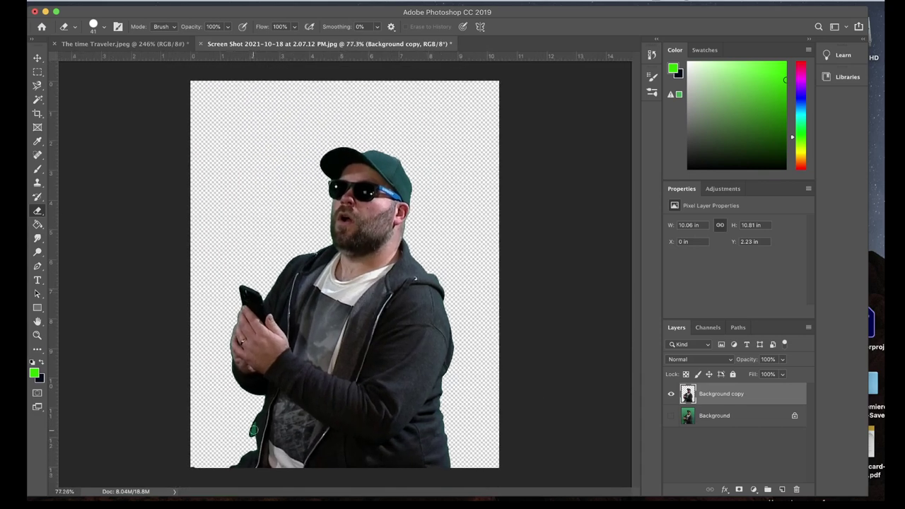
{"action": "scroll", "coordinate": [413, 278], "scroll_direction": "up", "scroll_amount": 5}
{"action": "scroll", "coordinate": [187, 449], "scroll_direction": "down", "scroll_amount": 5}
{"action": "mouse_move", "coordinate": [192, 376]}
{"action": "left_mouse_down"}
{"action": "mouse_move", "coordinate": [196, 409]}
{"action": "mouse_move", "coordinate": [196, 377]}
{"action": "mouse_move", "coordinate": [197, 408]}
{"action": "mouse_move", "coordinate": [196, 374]}
{"action": "left_mouse_up"}
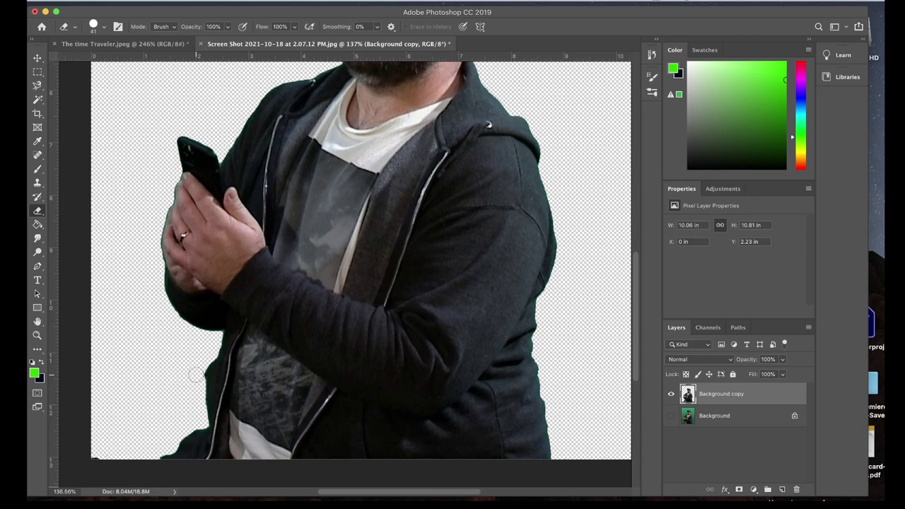
{"action": "left_click", "coordinate": [92, 457]}
- Duplicate the original Background layer again and make the new copy the only visible layer
{"action": "left_click_drag", "start_coordinate": [739, 417], "coordinate": [782, 490]}
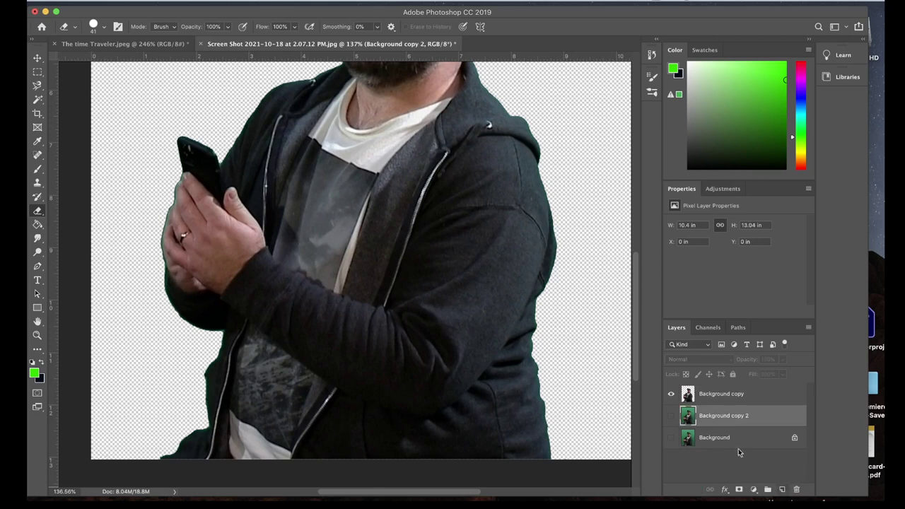
{"action": "left_click", "coordinate": [672, 396]}
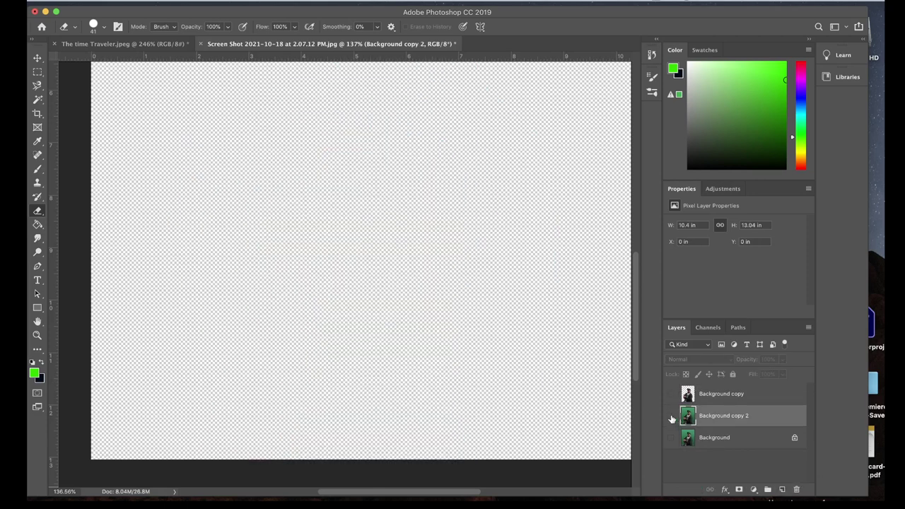
{"action": "left_click", "coordinate": [672, 417]}
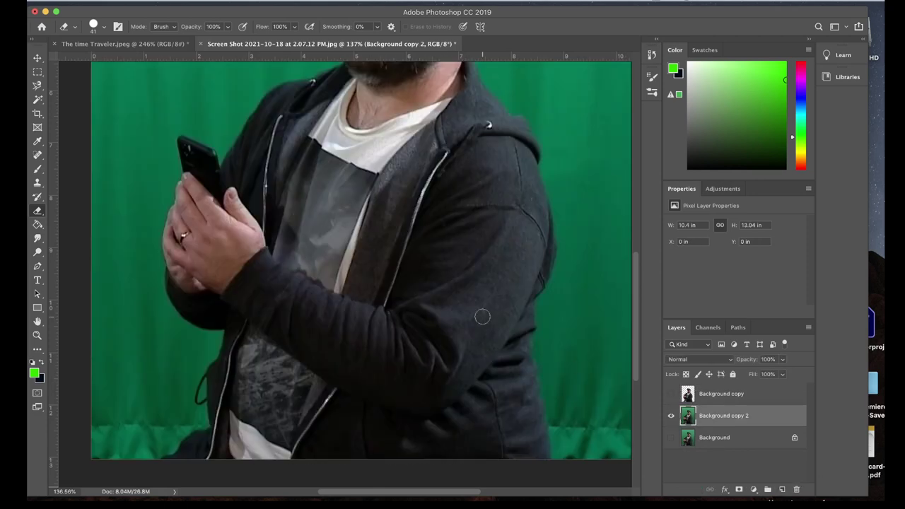
{"action": "scroll", "coordinate": [483, 316], "scroll_direction": "down", "scroll_amount": 5}
{"action": "scroll", "coordinate": [483, 317], "scroll_direction": "down", "scroll_amount": 2}
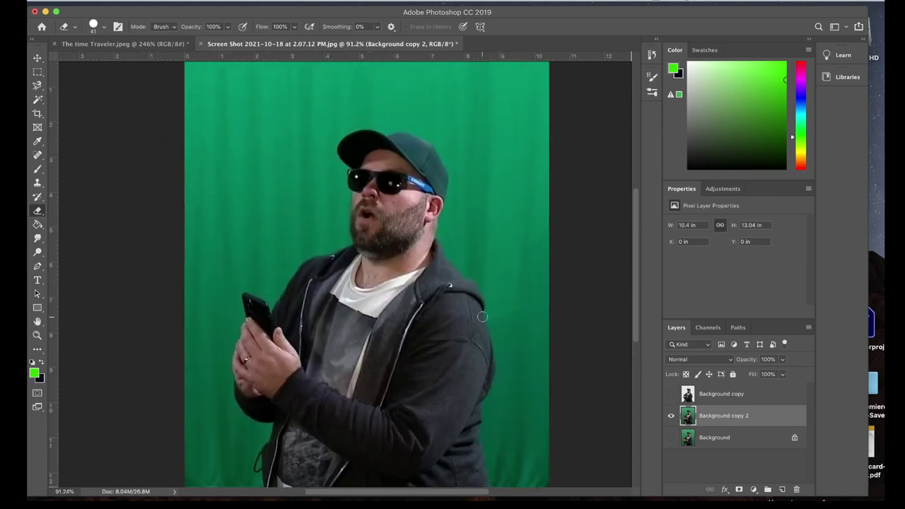
- Clear everything outside a loose Magnetic Lasso outline around the man on Background copy 2, and discard that layer
{"action": "left_click", "coordinate": [39, 86]}
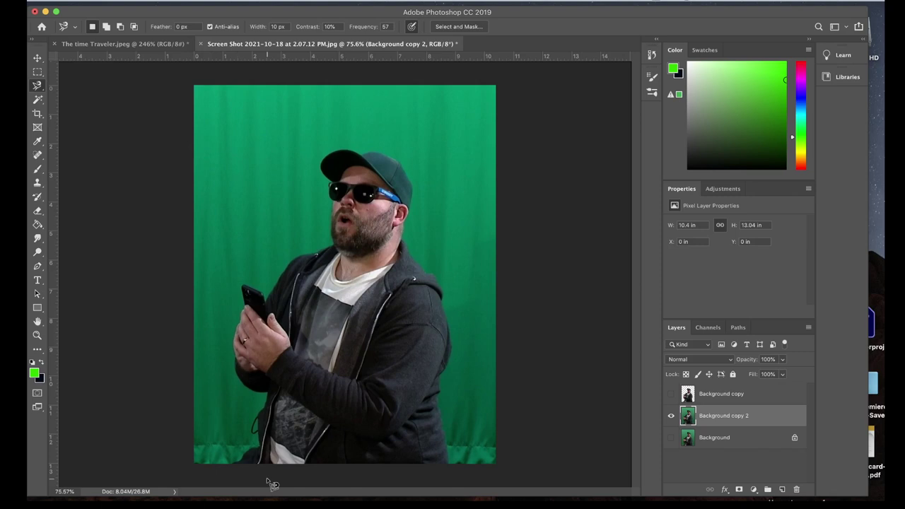
{"action": "left_click", "coordinate": [234, 464]}
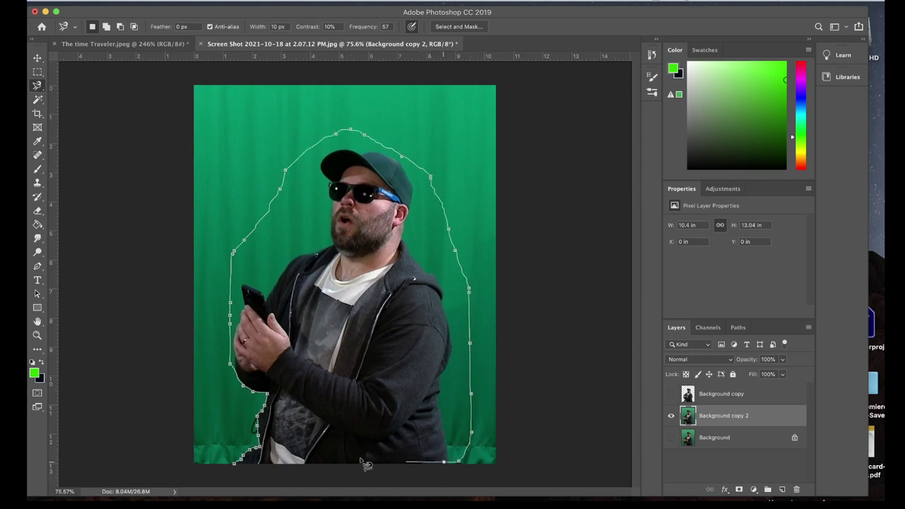
{"action": "left_click", "coordinate": [241, 471]}
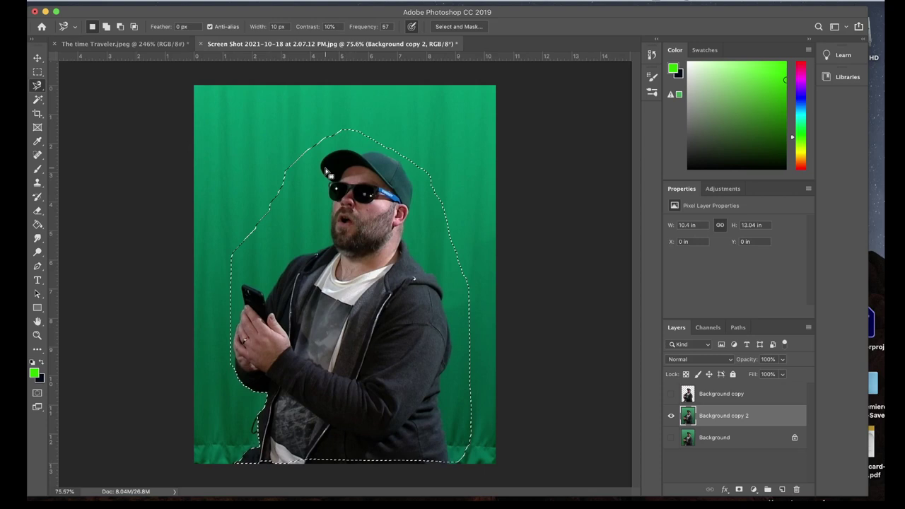
{"action": "left_click", "coordinate": [243, 8]}
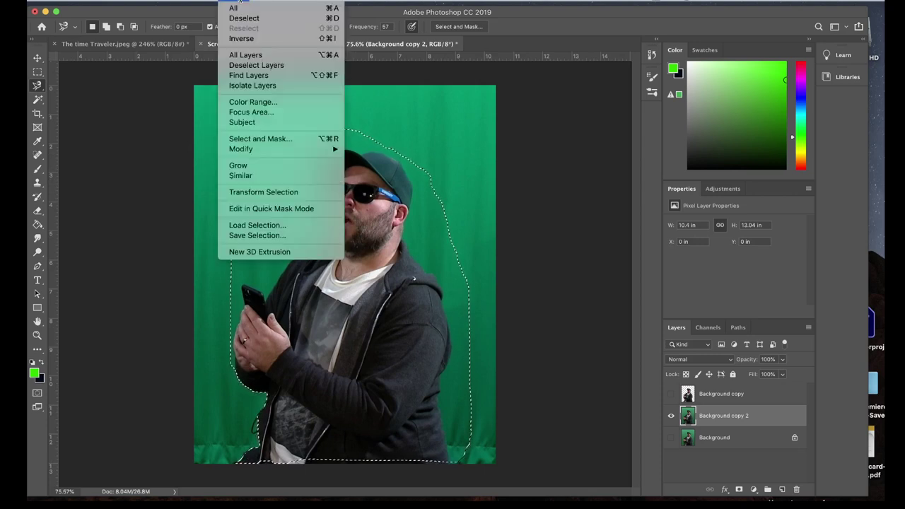
{"action": "left_click", "coordinate": [256, 40]}
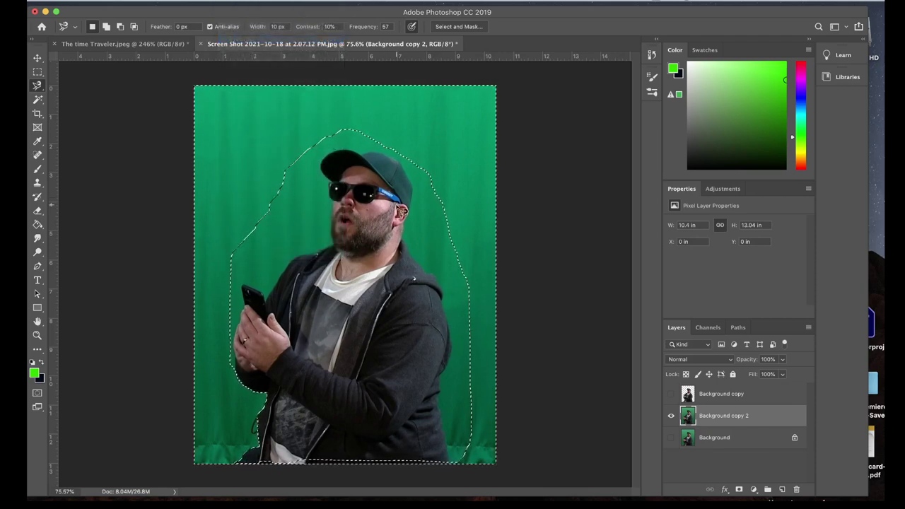
{"action": "key", "text": "Delete"}
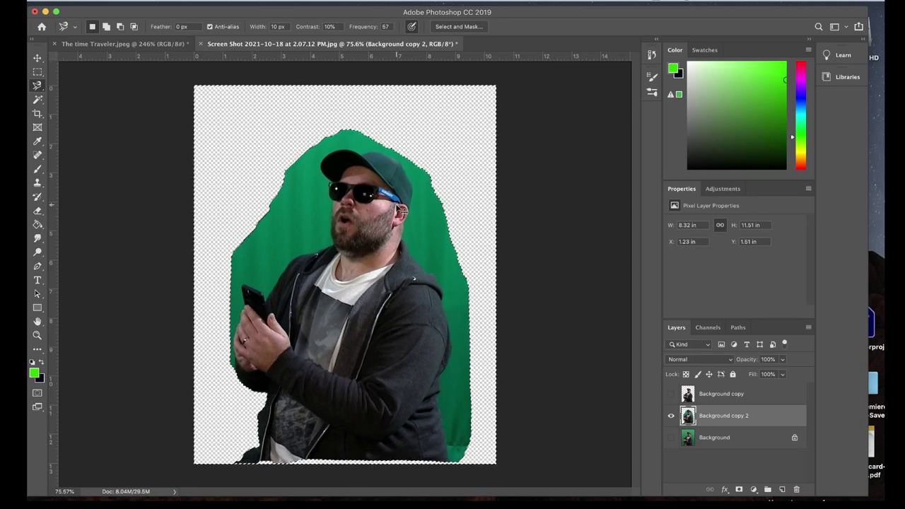
{"action": "left_click_drag", "start_coordinate": [738, 418], "coordinate": [796, 490]}
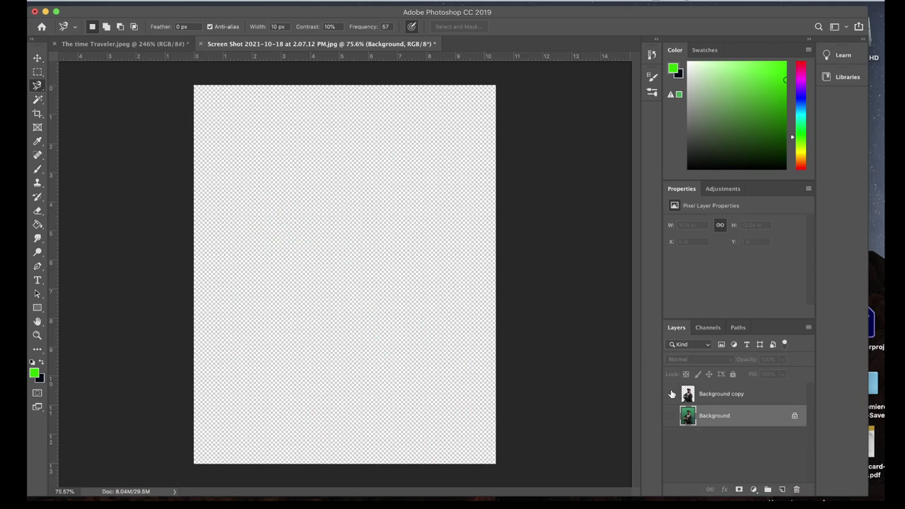
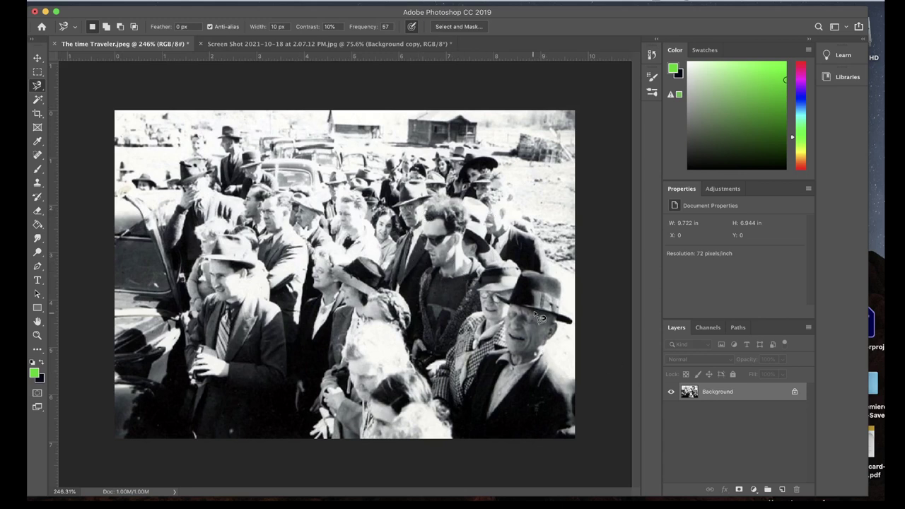
- Add a Hue/Saturation adjustment above the cut-out man and set its saturation to -100
{"action": "left_click", "coordinate": [308, 44]}
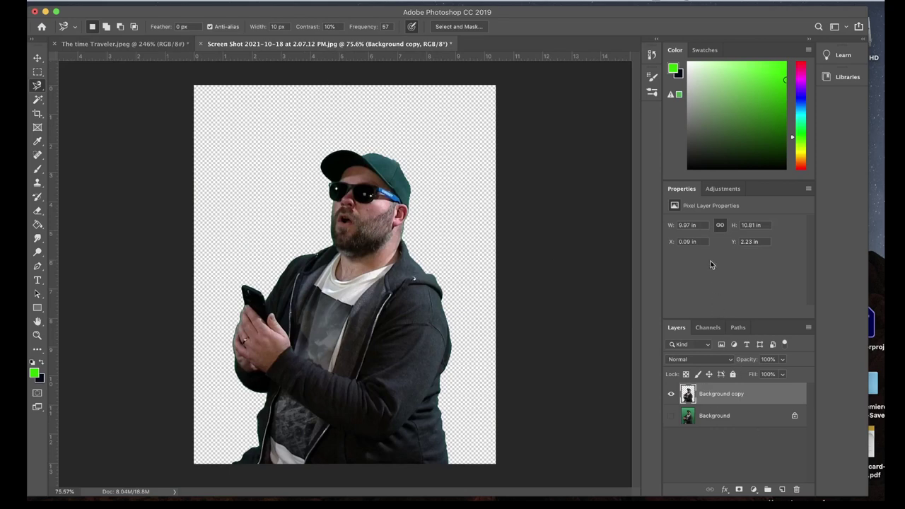
{"action": "left_click", "coordinate": [722, 190]}
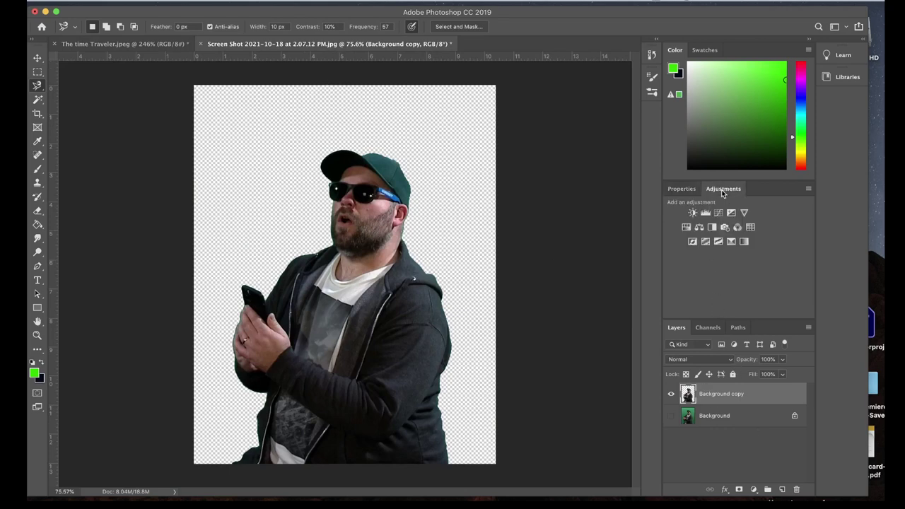
{"action": "left_click", "coordinate": [686, 228]}
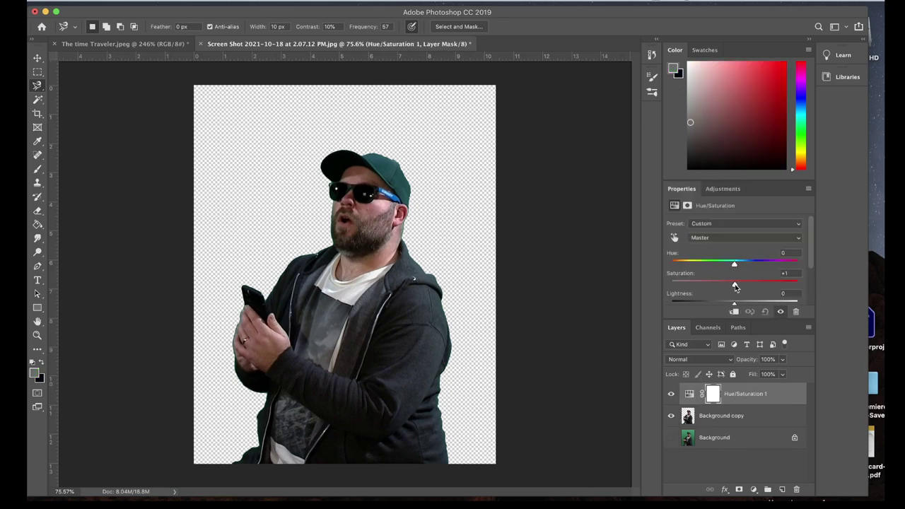
{"action": "left_click_drag", "start_coordinate": [736, 286], "coordinate": [671, 285]}
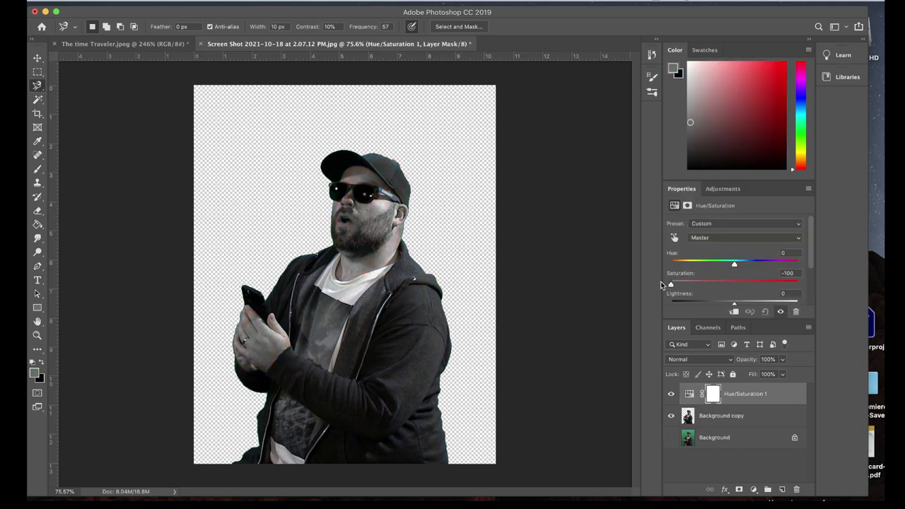
- Compare the desaturated cut-out with the tones of the black-and-white crowd photo
{"action": "left_click", "coordinate": [161, 46]}
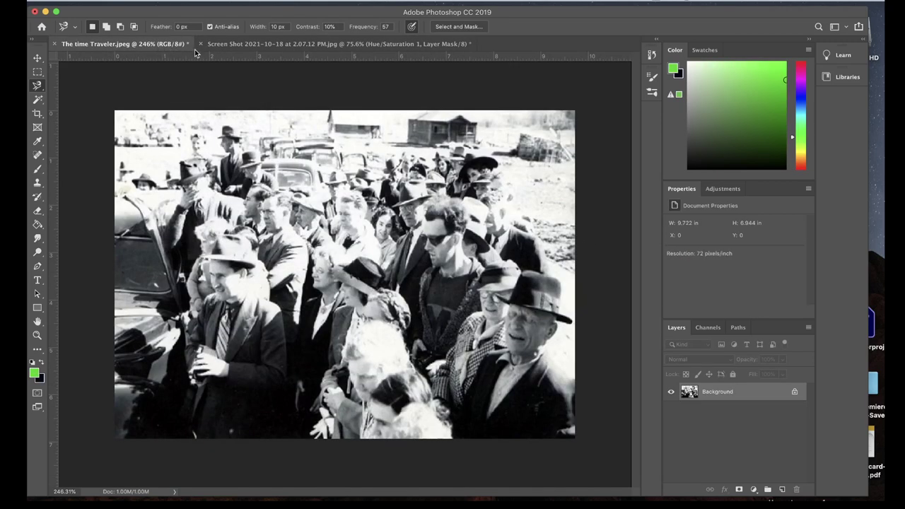
{"action": "left_click", "coordinate": [233, 44]}
{"action": "scroll", "coordinate": [732, 288], "scroll_direction": "down", "scroll_amount": 1}
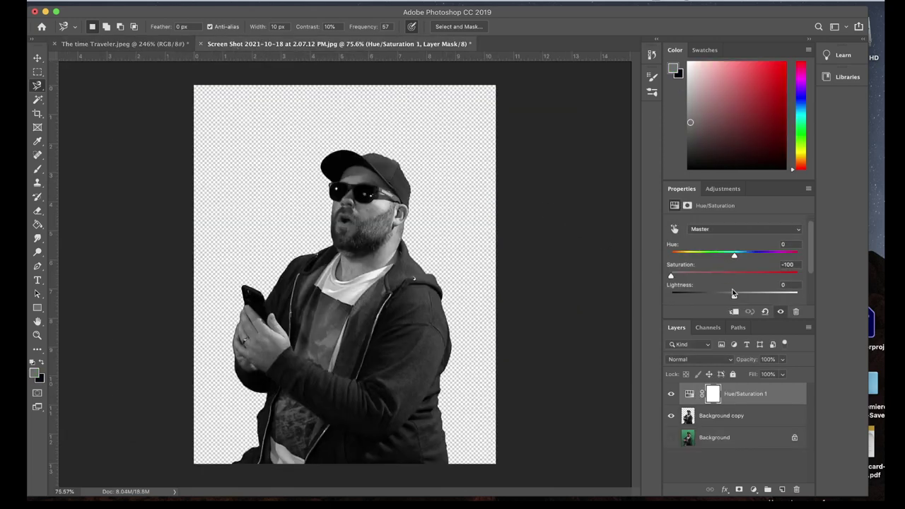
- Raise the Hue/Saturation adjustment's lightness to +13 and compare the man's tones with The time Traveler.jpeg
{"action": "left_click_drag", "start_coordinate": [734, 298], "coordinate": [741, 298]}
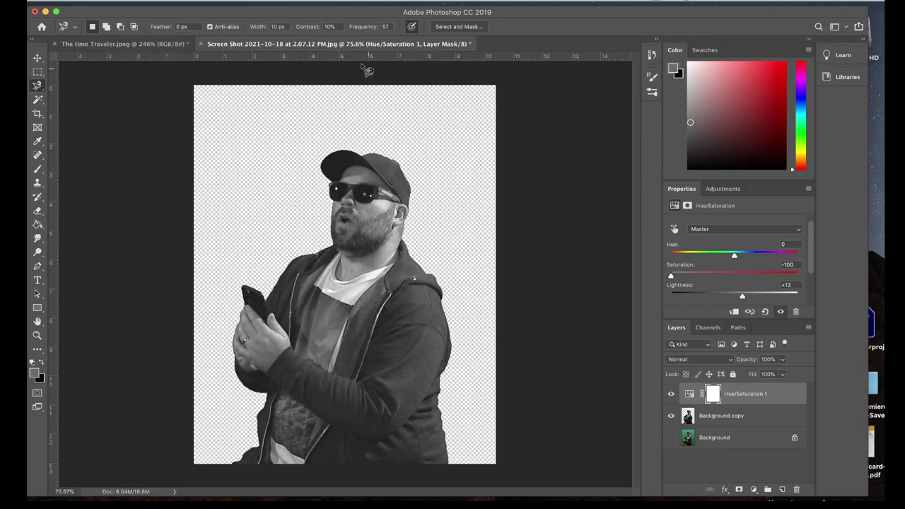
{"action": "left_click", "coordinate": [160, 45]}
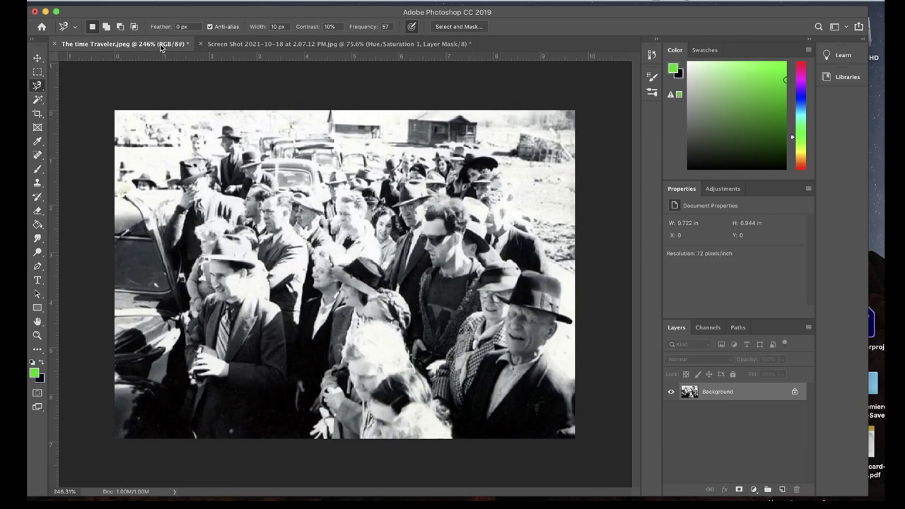
{"action": "left_click", "coordinate": [229, 44]}
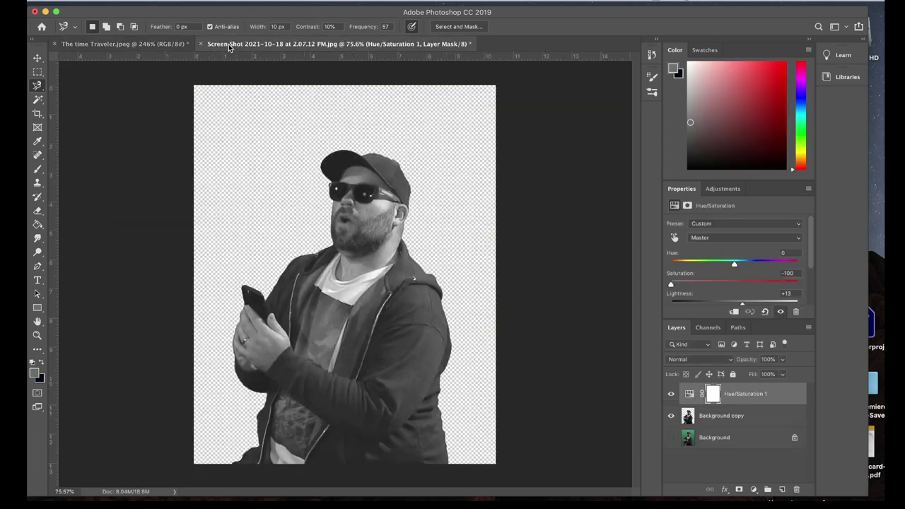
{"action": "left_click", "coordinate": [136, 46]}
{"action": "left_click", "coordinate": [263, 44]}
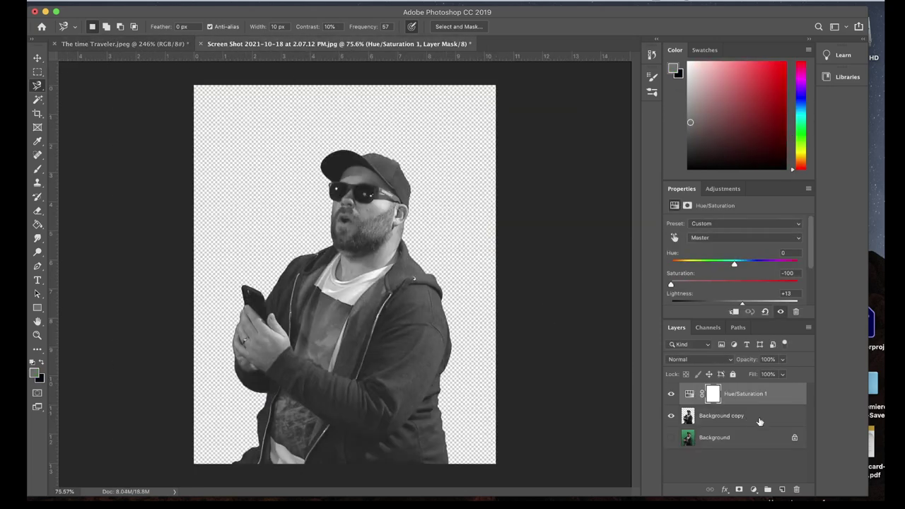
- Merge the Hue/Saturation adjustment with Background copy, and check the merged cut-out against the green-screen Background before hiding it again
{"action": "left_click", "coordinate": [735, 416]}
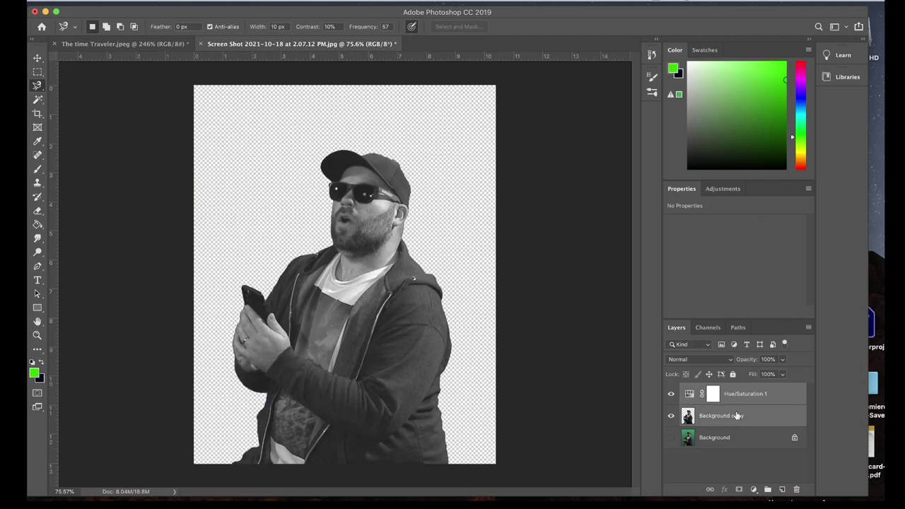
{"action": "right_click", "coordinate": [738, 416]}
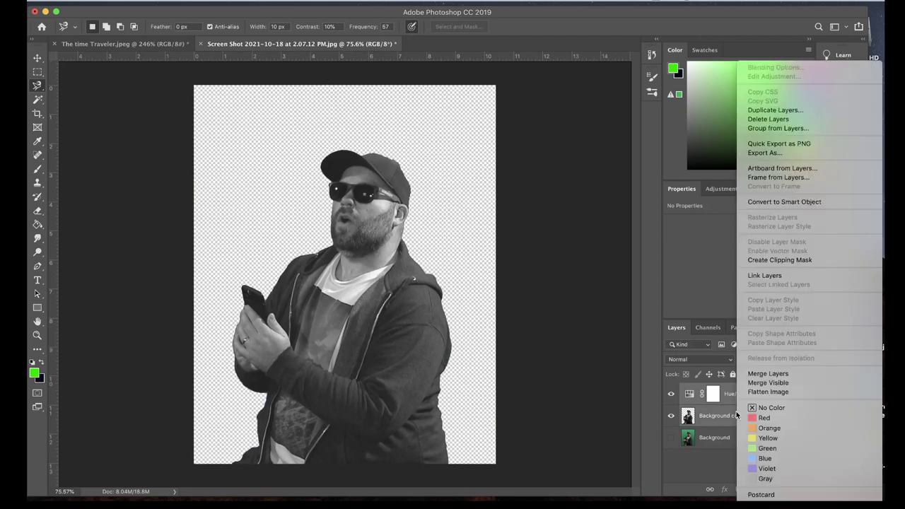
{"action": "left_click", "coordinate": [751, 374]}
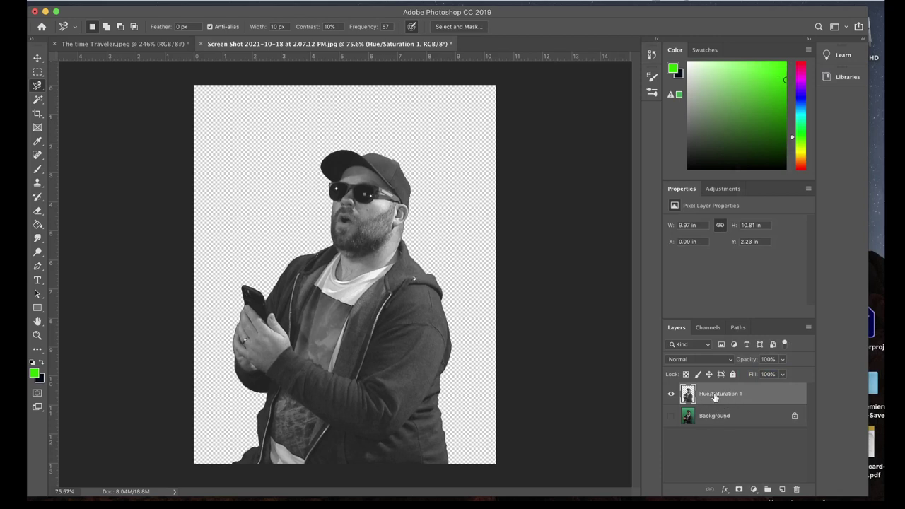
{"action": "left_click", "coordinate": [671, 417]}
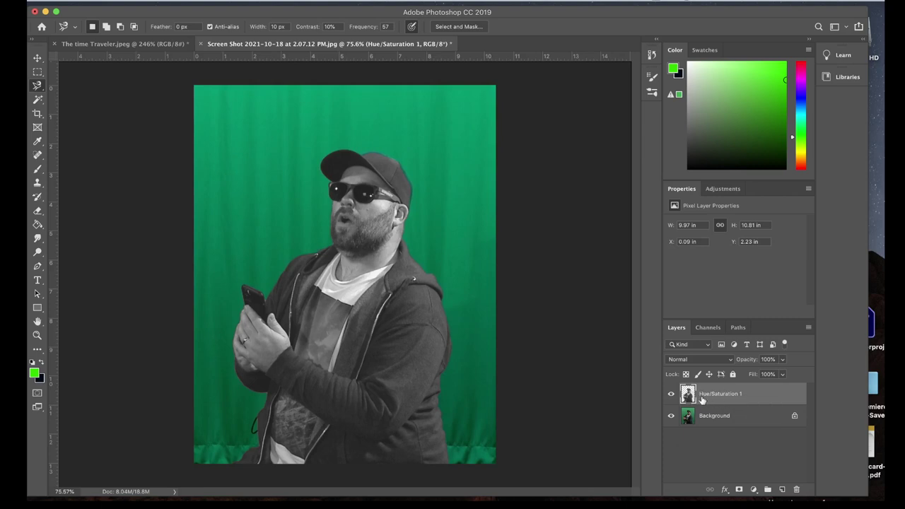
{"action": "left_click", "coordinate": [672, 418]}
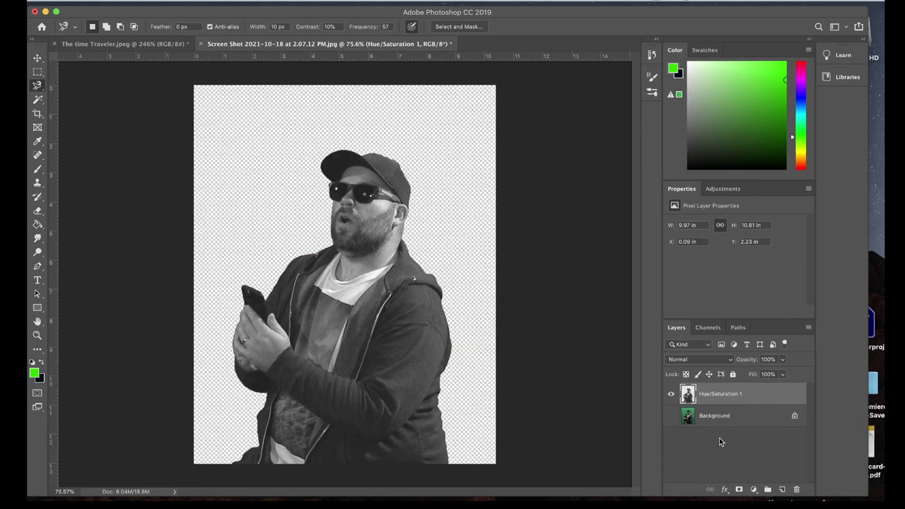
- Copy the cut-out man using a rectangular selection around the canvas, paste him into The time Traveler.jpeg and move him over the crowd
{"action": "left_click", "coordinate": [38, 73]}
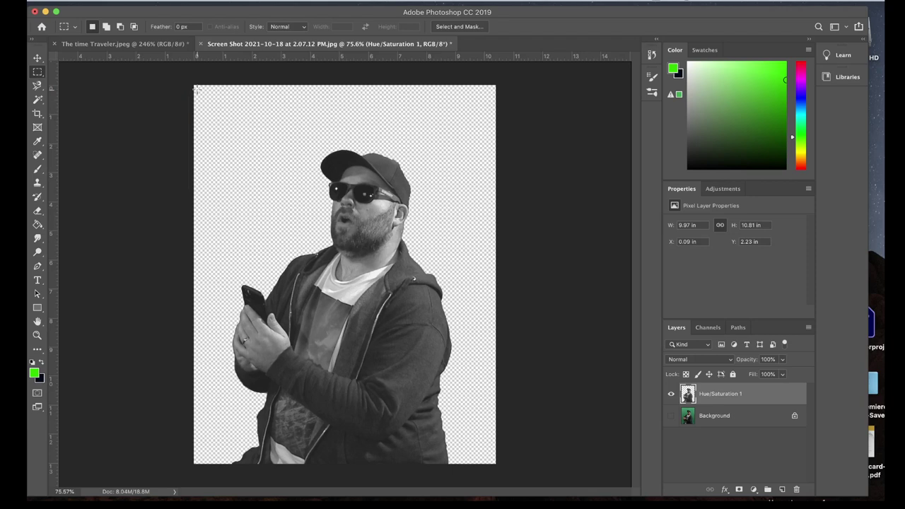
{"action": "left_click_drag", "start_coordinate": [196, 88], "coordinate": [504, 481]}
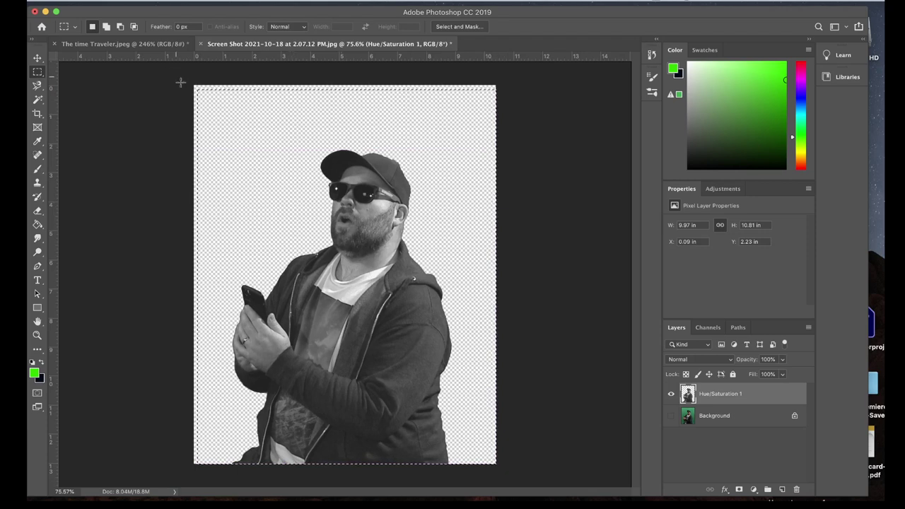
{"action": "left_click", "coordinate": [145, 47]}
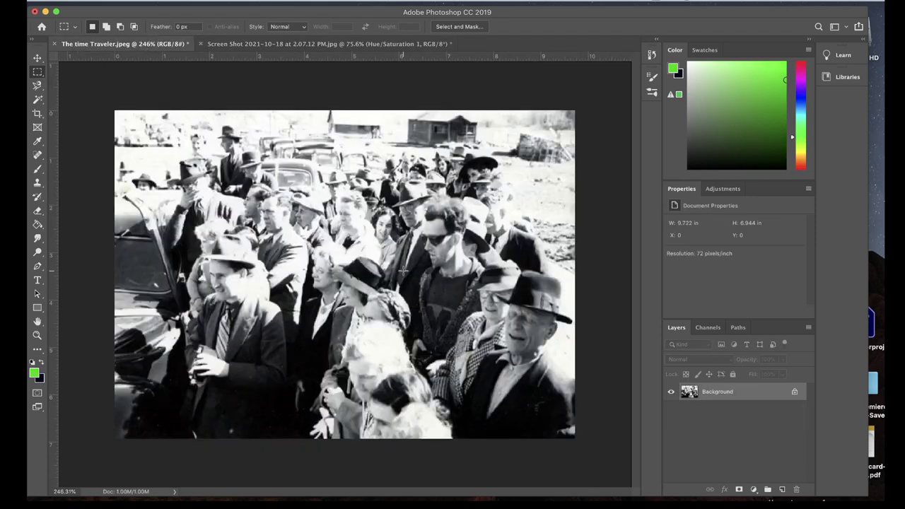
{"action": "scroll", "coordinate": [403, 271], "scroll_direction": "down", "scroll_amount": 5}
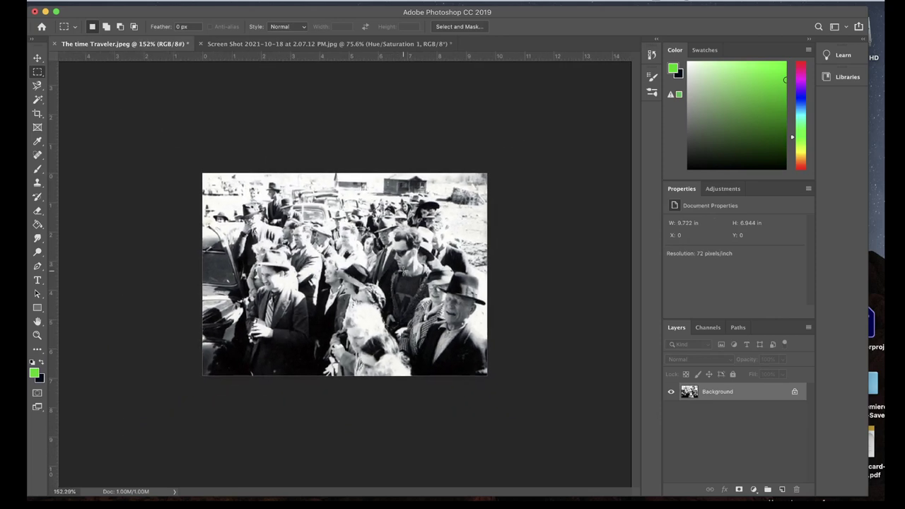
{"action": "key", "text": "super+v"}
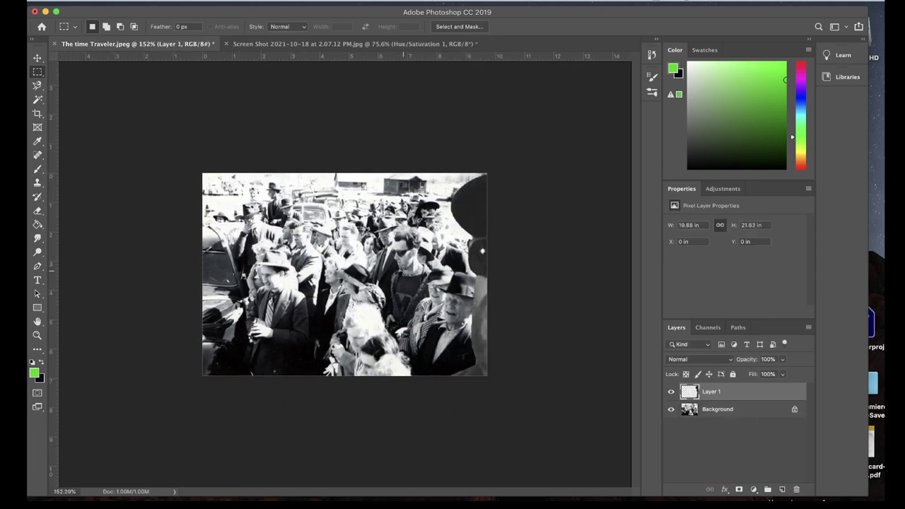
{"action": "left_click", "coordinate": [37, 57]}
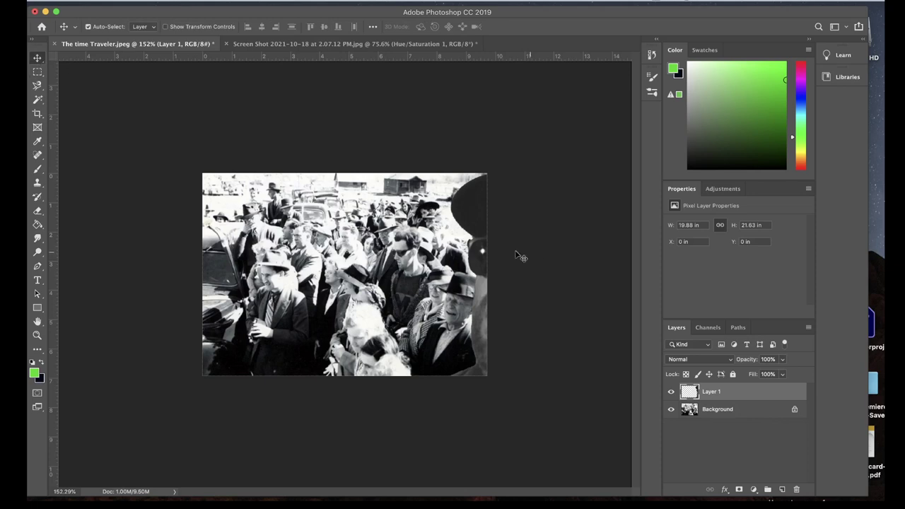
{"action": "left_click_drag", "start_coordinate": [481, 295], "coordinate": [315, 247]}
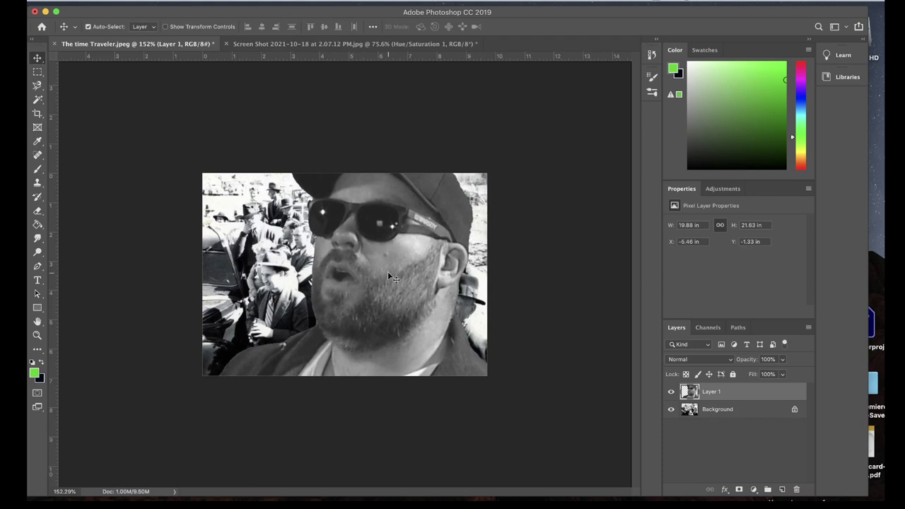
- Check the Background and Layer 1 separately by toggling their visibility, leaving both shown and Layer 1 selected
{"action": "left_click", "coordinate": [719, 411]}
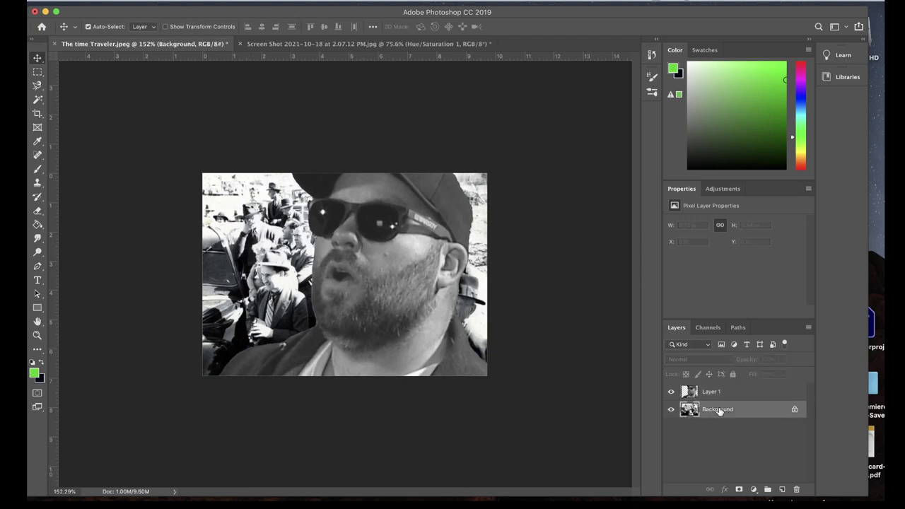
{"action": "left_click", "coordinate": [672, 410]}
{"action": "left_click", "coordinate": [671, 411]}
{"action": "left_click", "coordinate": [671, 393], "text": "alt"}
{"action": "left_click", "coordinate": [671, 392], "text": "alt"}
{"action": "left_click", "coordinate": [672, 392]}
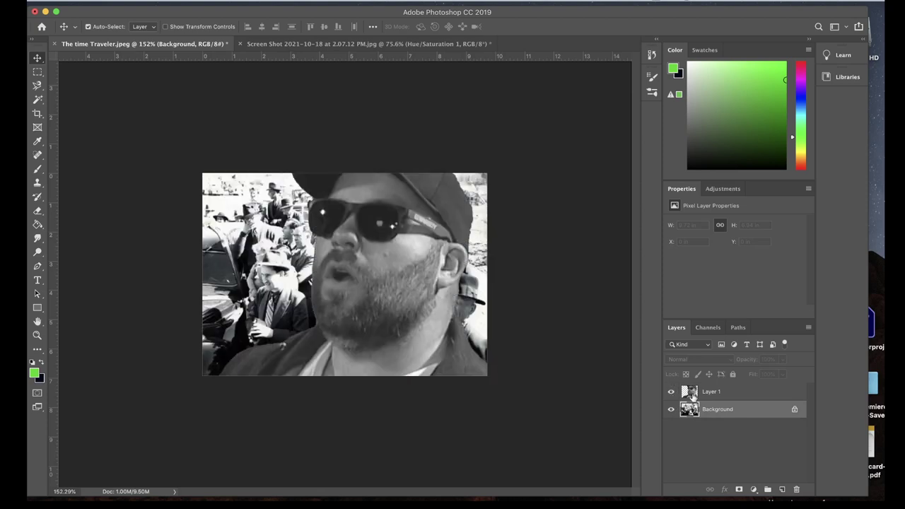
{"action": "left_click", "coordinate": [711, 394]}
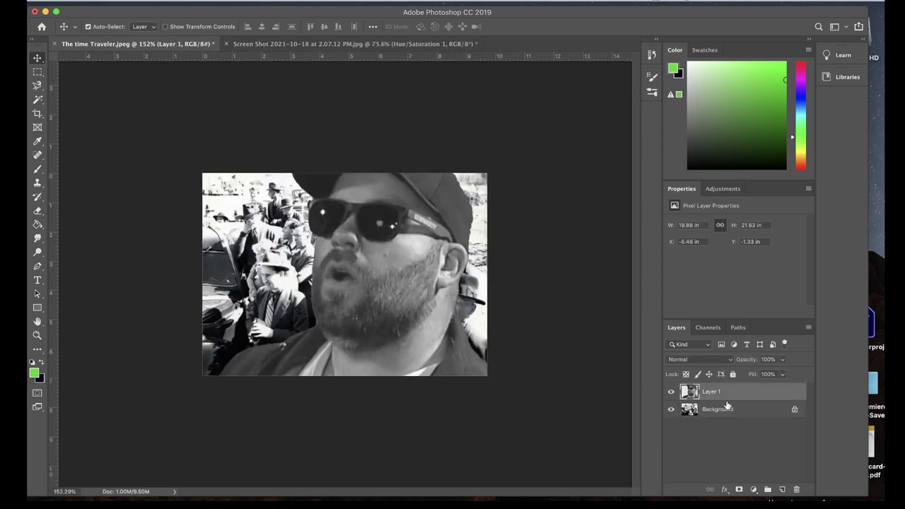
- Scale the pasted man on Layer 1 down proportionally to about 35% with Free Transform
{"action": "left_click", "coordinate": [124, 3]}
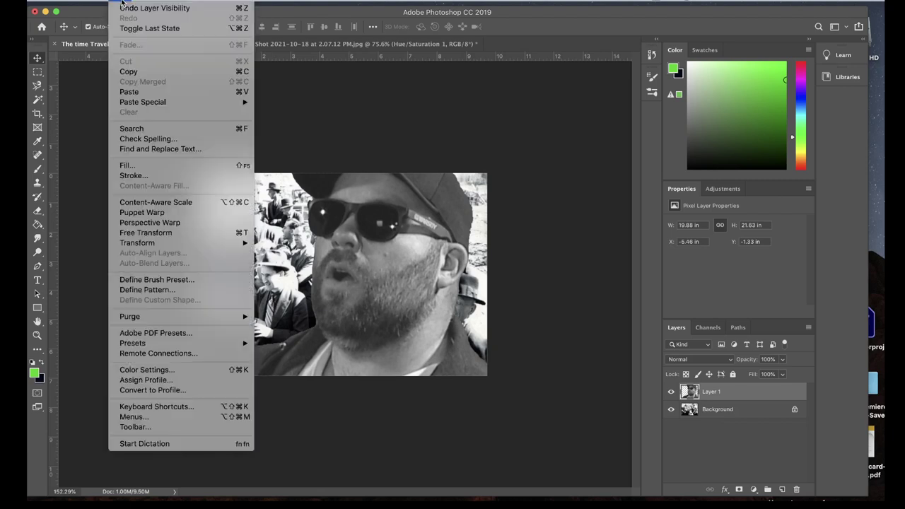
{"action": "left_click", "coordinate": [152, 233]}
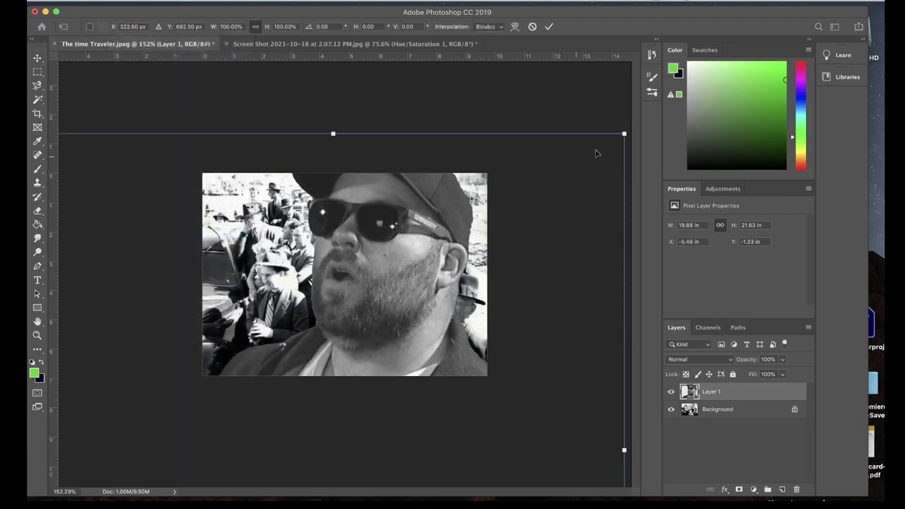
{"action": "left_click_drag", "start_coordinate": [625, 133], "coordinate": [428, 347]}
{"action": "left_click_drag", "start_coordinate": [289, 380], "coordinate": [454, 127]}
{"action": "left_click_drag", "start_coordinate": [596, 101], "coordinate": [409, 302]}
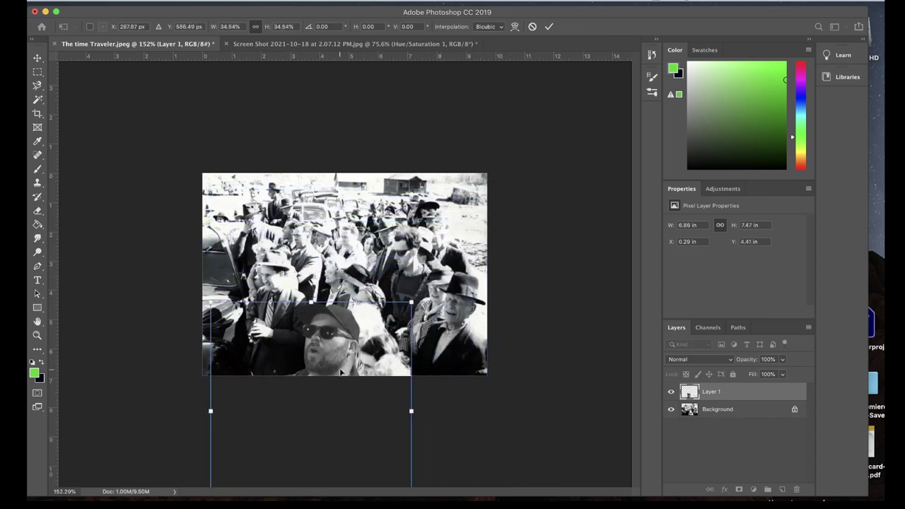
- Place the man over the crowd member wearing sunglasses, reduce his scale to about 23%, and apply the transform
{"action": "left_click_drag", "start_coordinate": [340, 373], "coordinate": [429, 244]}
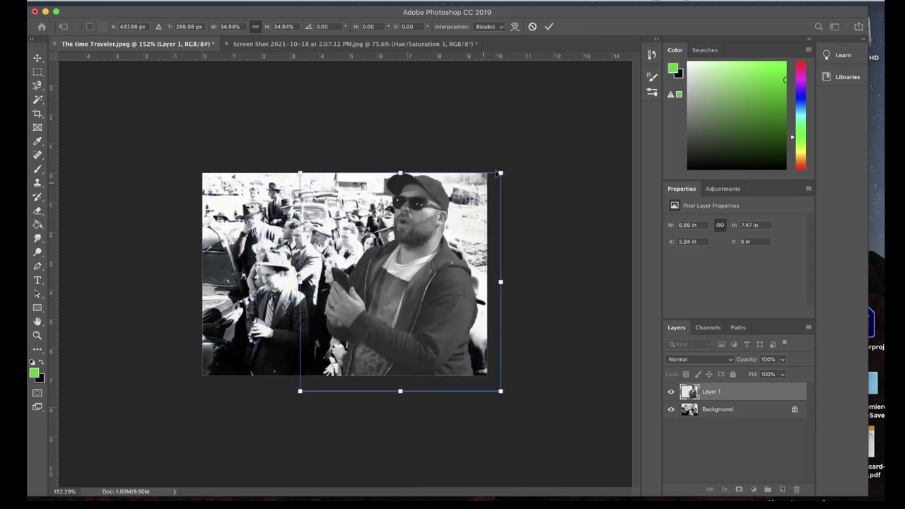
{"action": "left_click_drag", "start_coordinate": [501, 174], "coordinate": [441, 238]}
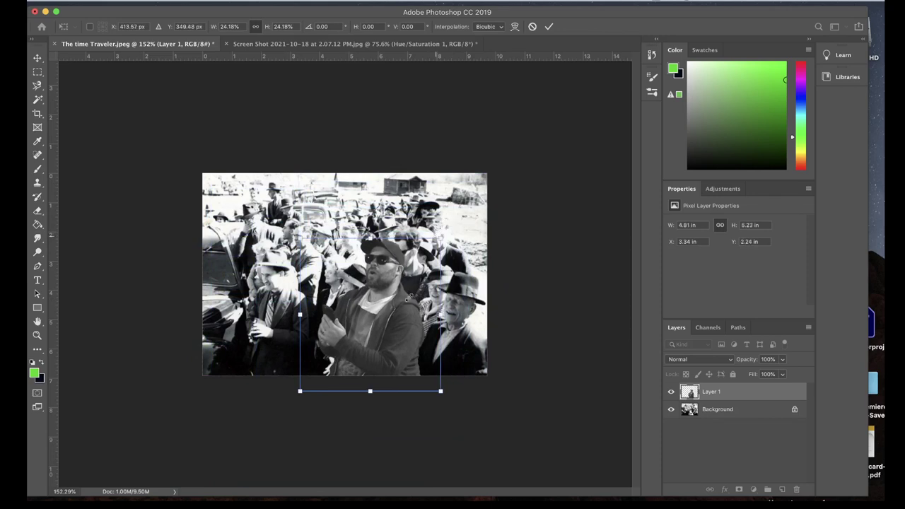
{"action": "left_click_drag", "start_coordinate": [389, 338], "coordinate": [415, 310]}
{"action": "left_click_drag", "start_coordinate": [467, 209], "coordinate": [460, 214]}
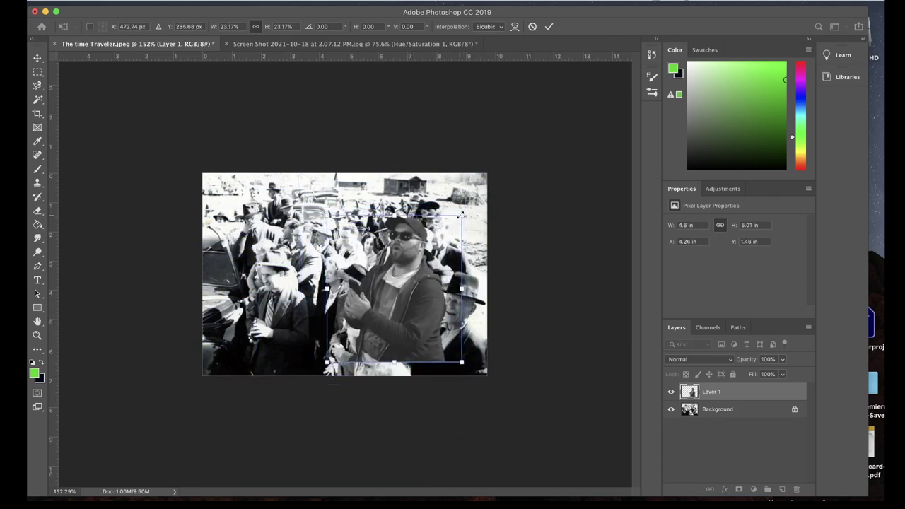
{"action": "left_click_drag", "start_coordinate": [418, 284], "coordinate": [421, 282]}
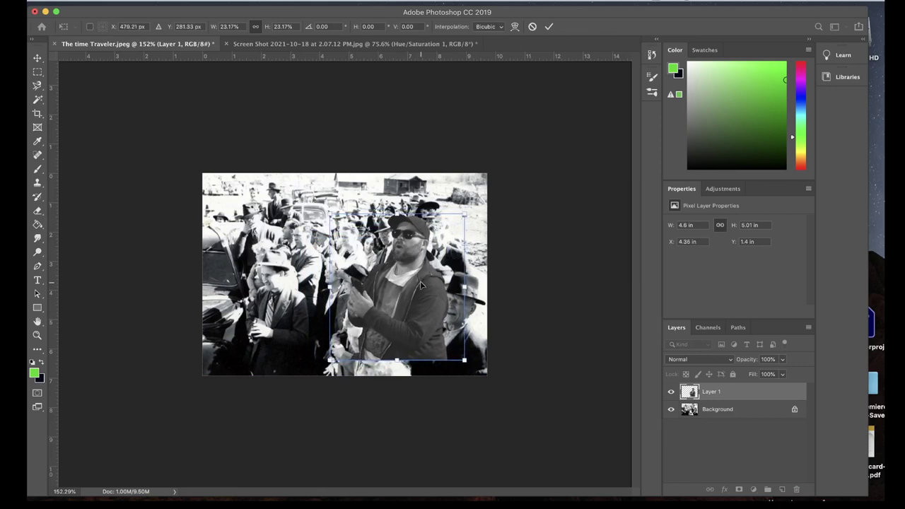
{"action": "key", "text": "Return"}
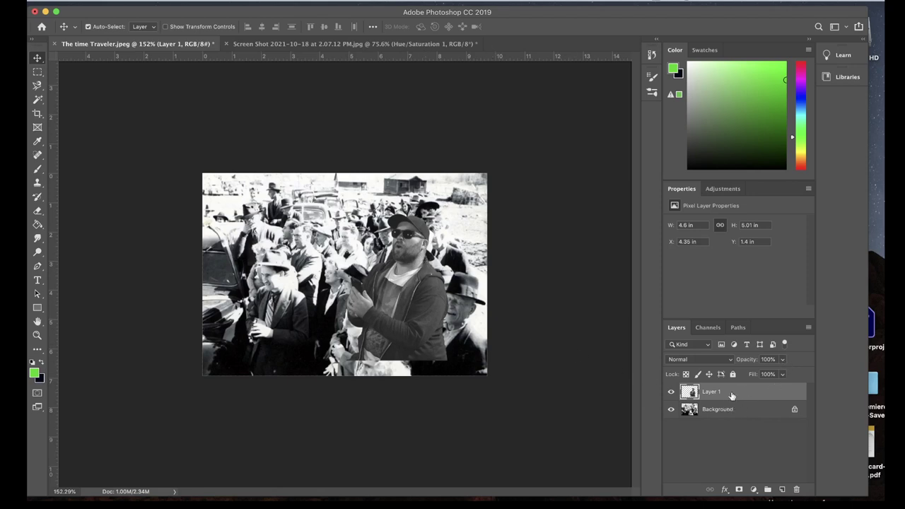
- Compare the crowd with and without Layer 1, and lower that layer's opacity to 72%
{"action": "left_click", "coordinate": [671, 392]}
{"action": "left_click", "coordinate": [671, 392]}
{"action": "left_click", "coordinate": [784, 363]}
{"action": "left_click_drag", "start_coordinate": [784, 375], "coordinate": [769, 375]}
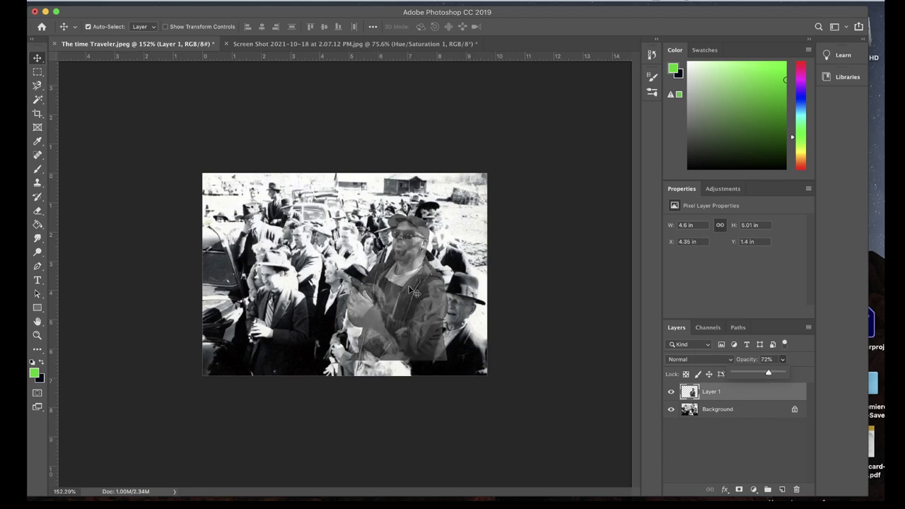
- Free Transform the semi-transparent man to about 88.5% and reposition him over the crowd member wearing sunglasses
{"action": "left_click", "coordinate": [120, 1]}
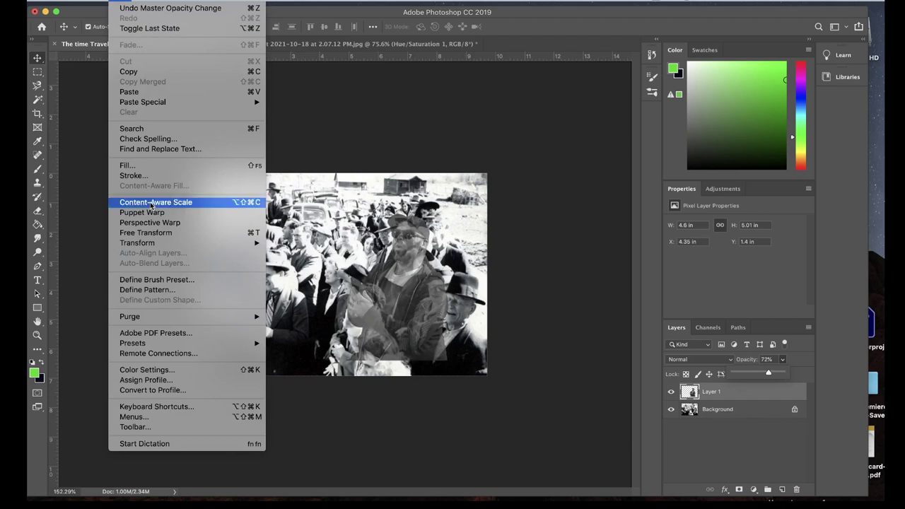
{"action": "left_click", "coordinate": [159, 235]}
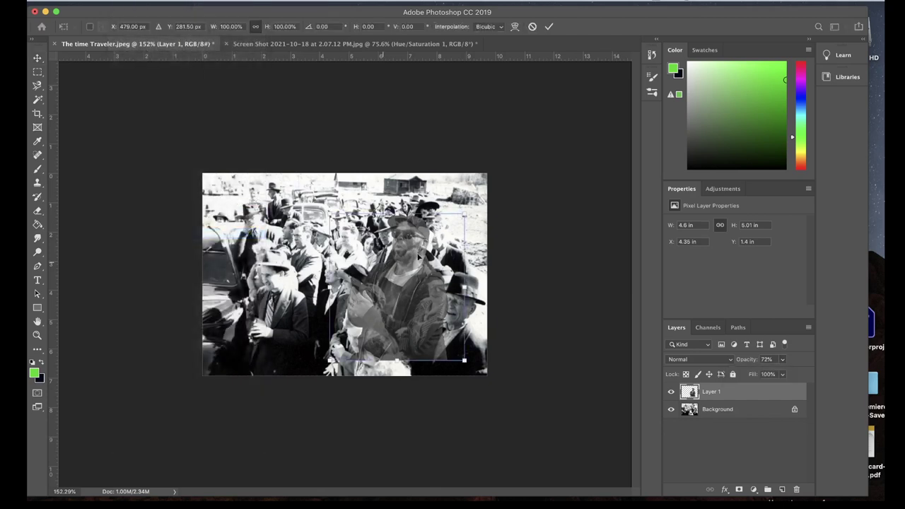
{"action": "left_click_drag", "start_coordinate": [463, 215], "coordinate": [459, 222]}
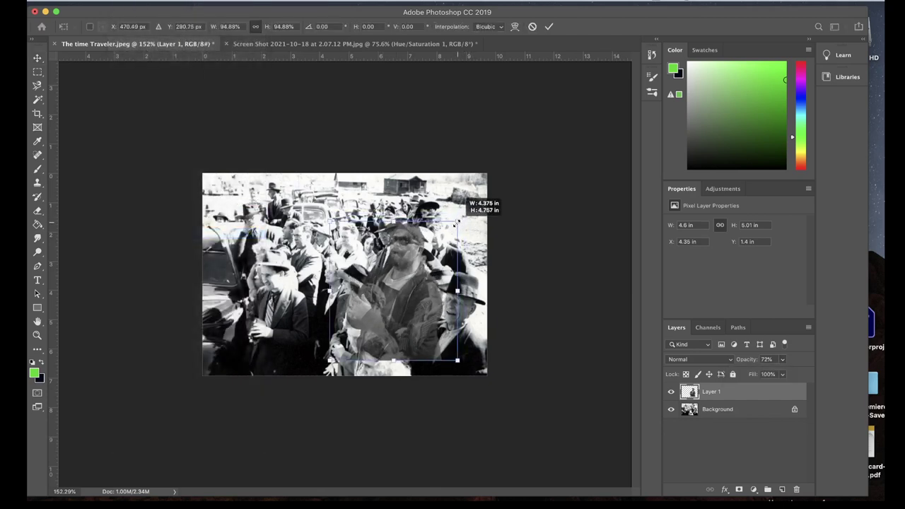
{"action": "left_click_drag", "start_coordinate": [427, 273], "coordinate": [426, 281]}
{"action": "left_click_drag", "start_coordinate": [461, 227], "coordinate": [452, 237]}
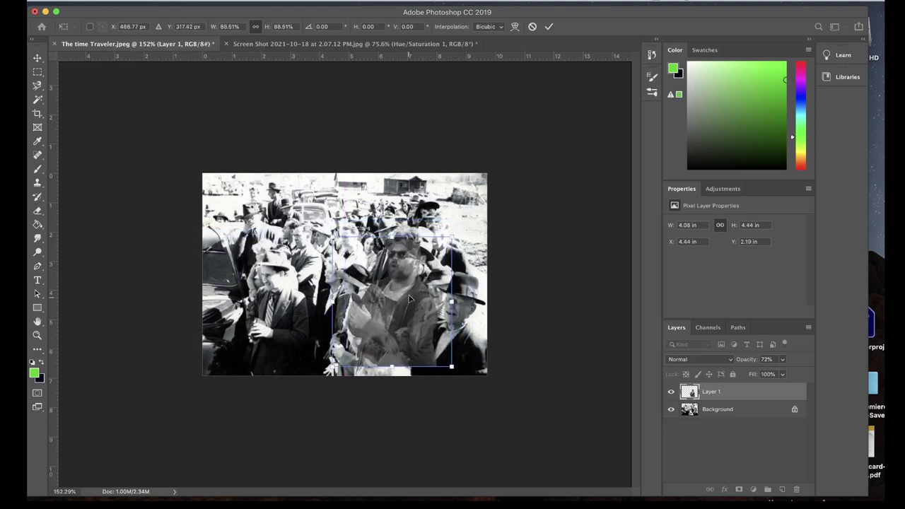
{"action": "left_click_drag", "start_coordinate": [409, 299], "coordinate": [412, 287]}
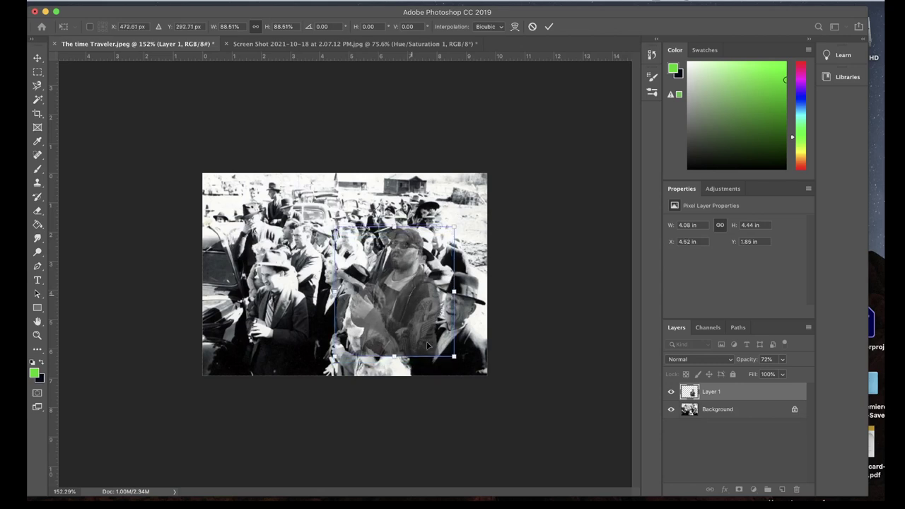
- Rotate the semi-transparent man about -1.8°, scale him down to about 78%, and align him over the sunglasses-wearing crowd member
{"action": "left_click_drag", "start_coordinate": [458, 365], "coordinate": [459, 363]}
{"action": "left_click_drag", "start_coordinate": [406, 320], "coordinate": [411, 319]}
{"action": "left_click_drag", "start_coordinate": [456, 223], "coordinate": [448, 230]}
{"action": "left_click_drag", "start_coordinate": [425, 278], "coordinate": [429, 269]}
{"action": "left_click_drag", "start_coordinate": [451, 225], "coordinate": [445, 230]}
{"action": "left_click_drag", "start_coordinate": [426, 277], "coordinate": [427, 269]}
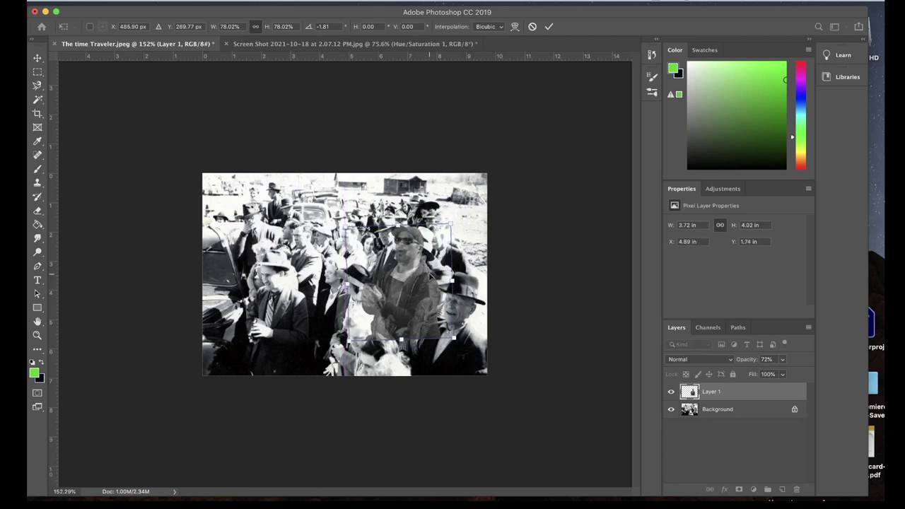
- Shift the man over the sunglasses wearer's face and body, and enlarge him slightly to about 79.5%
{"action": "key", "text": "Right"}
{"action": "key", "text": "Right"}
{"action": "key", "text": "Right"}
{"action": "key", "text": "Right"}
{"action": "key", "text": "Right"}
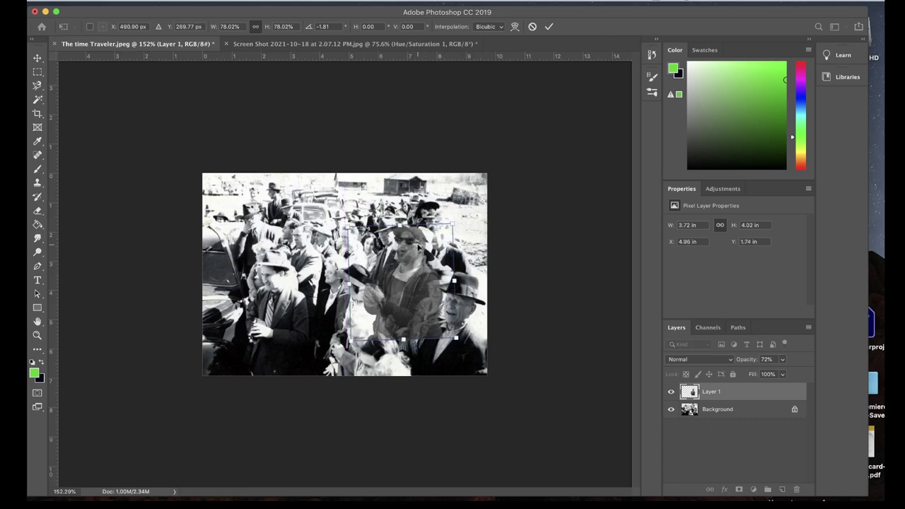
{"action": "left_click_drag", "start_coordinate": [418, 247], "coordinate": [414, 250]}
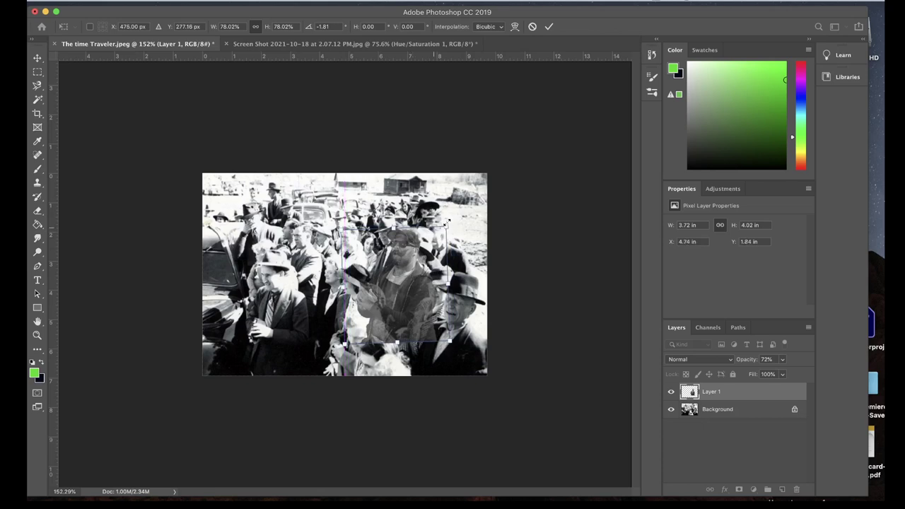
{"action": "left_click_drag", "start_coordinate": [449, 223], "coordinate": [452, 225]}
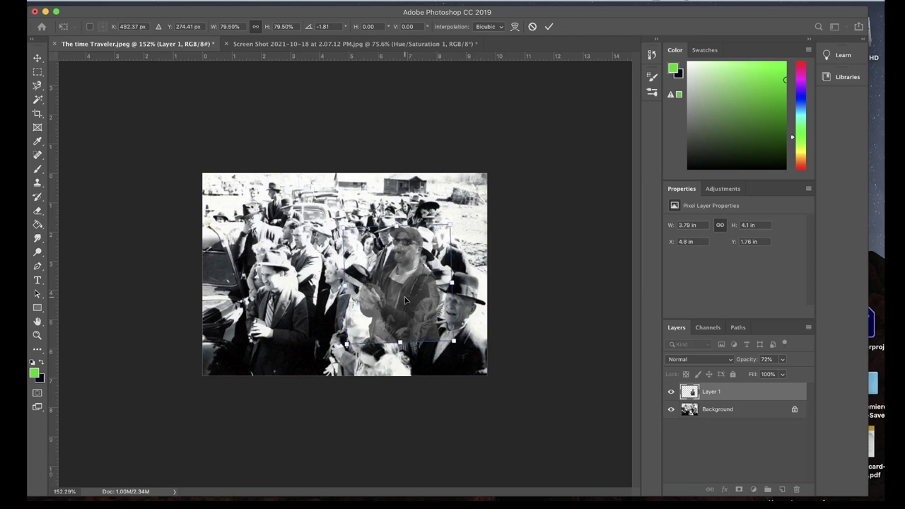
- Fine-tune the man's position in small increments to about X 479 px, Y 276 px over the sunglasses wearer, and apply the transform
{"action": "key", "text": "Right"}
{"action": "key", "text": "Right"}
{"action": "key", "text": "Right"}
{"action": "key", "text": "Down"}
{"action": "key", "text": "Down"}
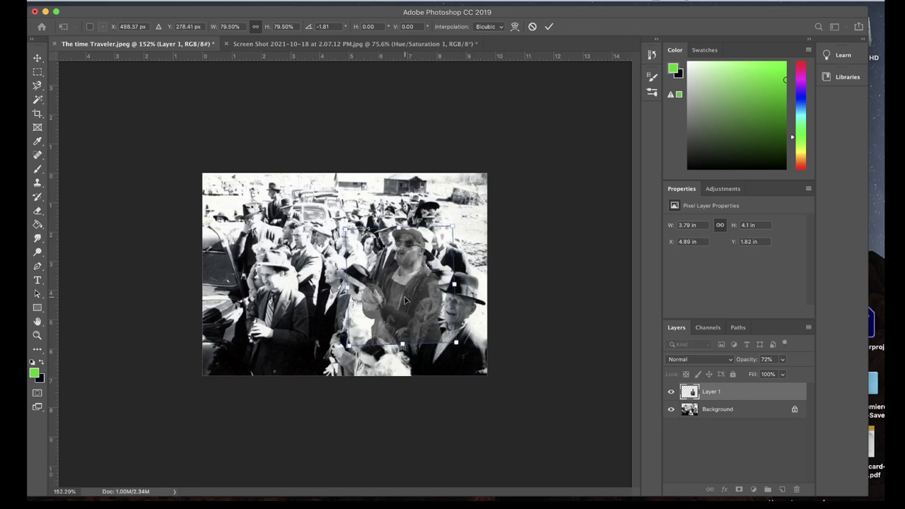
{"action": "key", "text": "Left"}
{"action": "key", "text": "Left"}
{"action": "key", "text": "Left"}
{"action": "key", "text": "Left"}
{"action": "key", "text": "Left"}
{"action": "key", "text": "Left"}
{"action": "key", "text": "Left"}
{"action": "key", "text": "Left"}
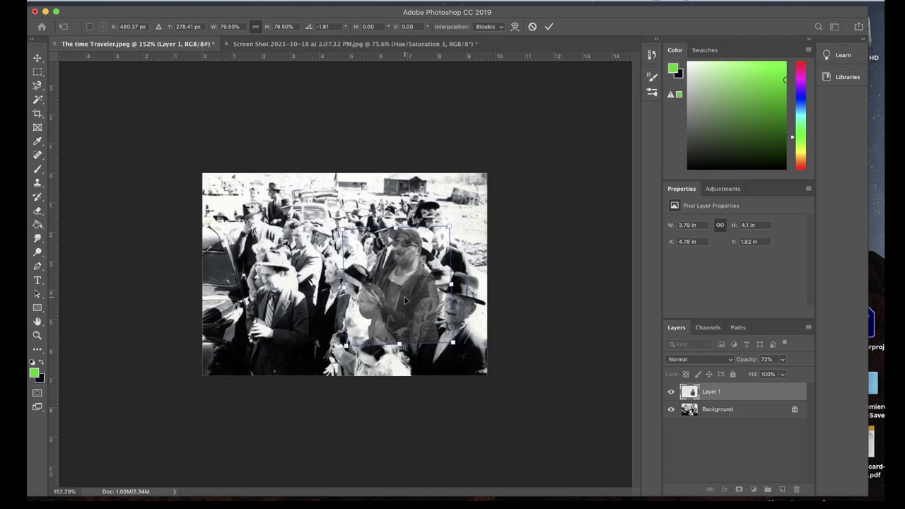
{"action": "key", "text": "Down"}
{"action": "key", "text": "Down"}
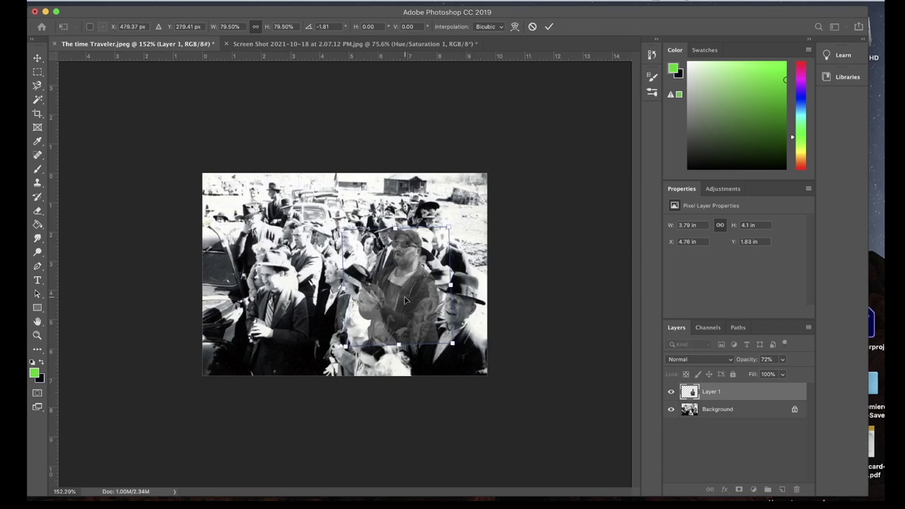
{"action": "key", "text": "Up"}
{"action": "key", "text": "Up"}
{"action": "key", "text": "Up"}
{"action": "key", "text": "Up"}
{"action": "key", "text": "Up"}
{"action": "key", "text": "Right"}
{"action": "key", "text": "Right"}
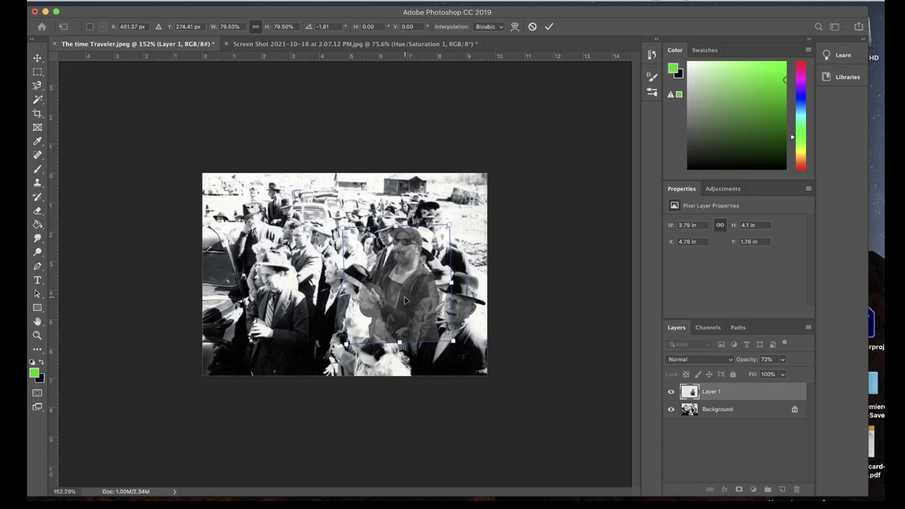
{"action": "key", "text": "Left"}
{"action": "key", "text": "Left"}
{"action": "key", "text": "Down"}
{"action": "key", "text": "Down"}
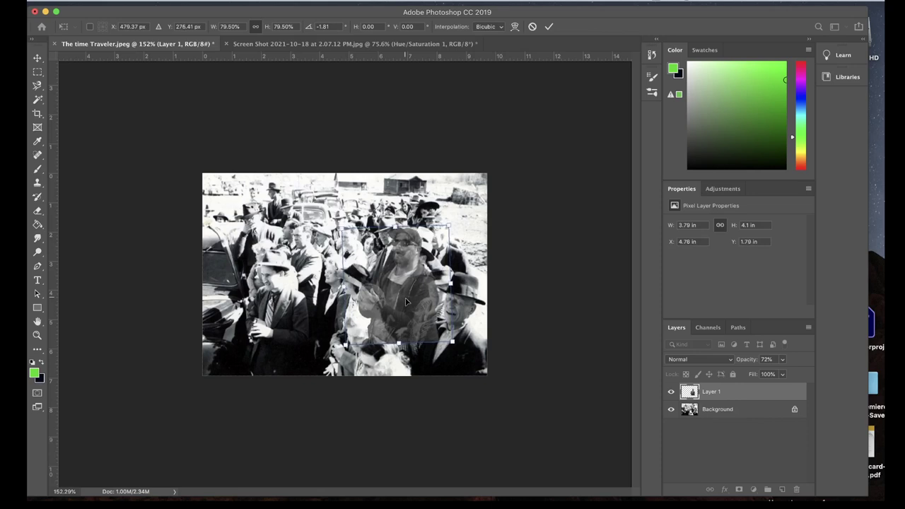
{"action": "key", "text": "Right"}
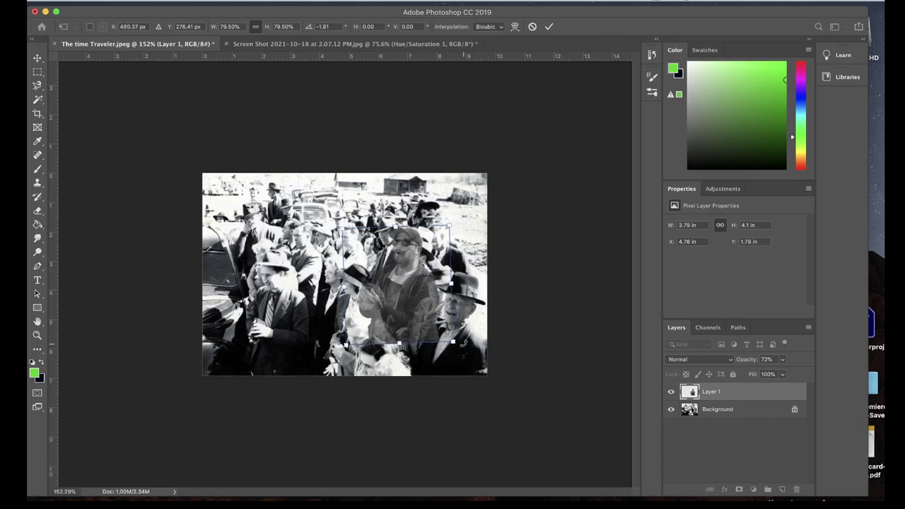
{"action": "key", "text": "Right"}
{"action": "key", "text": "Right"}
{"action": "key", "text": "Right"}
{"action": "key", "text": "Right"}
{"action": "key", "text": "Right"}
{"action": "key", "text": "Right"}
{"action": "key", "text": "Right"}
{"action": "key", "text": "Right"}
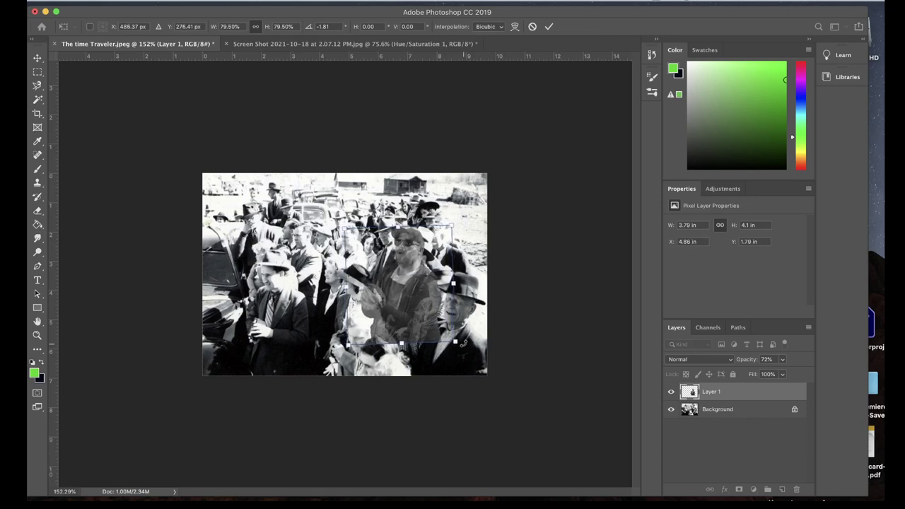
{"action": "key", "text": "Left"}
{"action": "key", "text": "Left"}
{"action": "key", "text": "Left"}
{"action": "key", "text": "Left"}
{"action": "key", "text": "Left"}
{"action": "key", "text": "Left"}
{"action": "key", "text": "Left"}
{"action": "key", "text": "Left"}
{"action": "key", "text": "Left"}
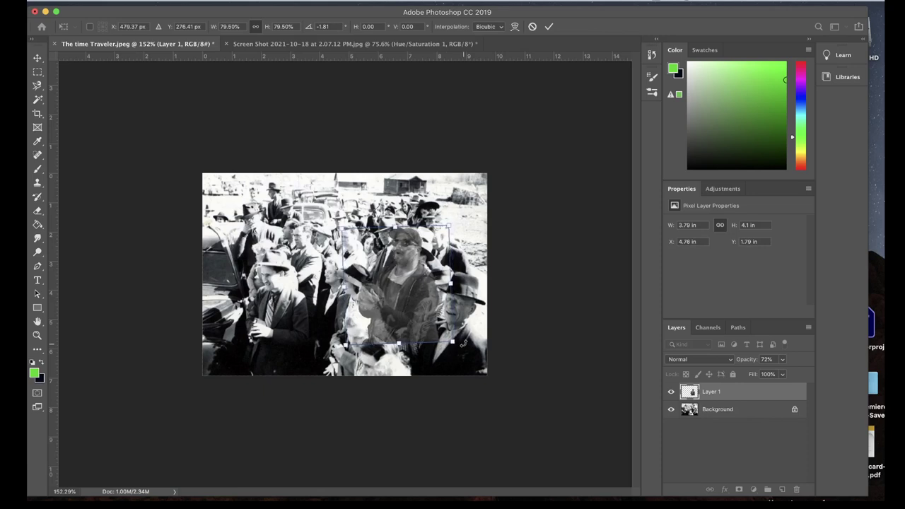
{"action": "key", "text": "Return"}
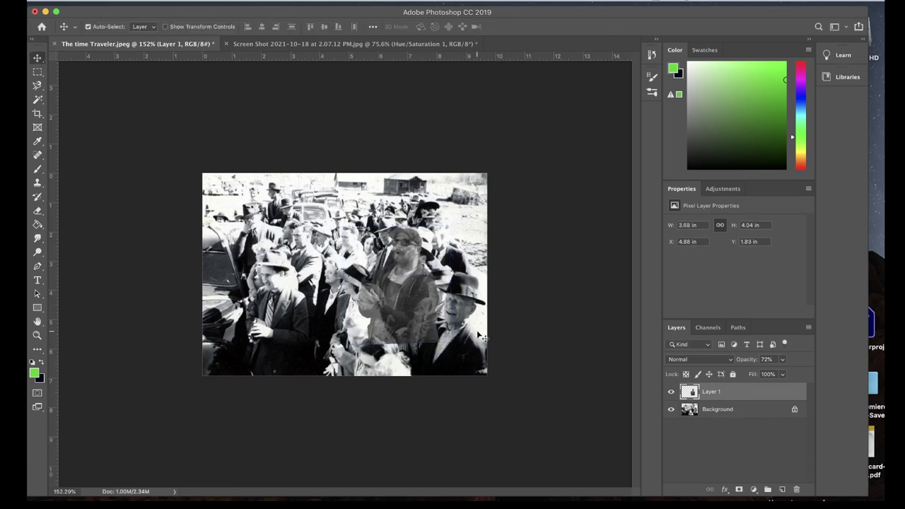
- Restore Layer 1's opacity to 100% and compare the crowd photo with and without that layer
{"action": "left_click", "coordinate": [784, 360]}
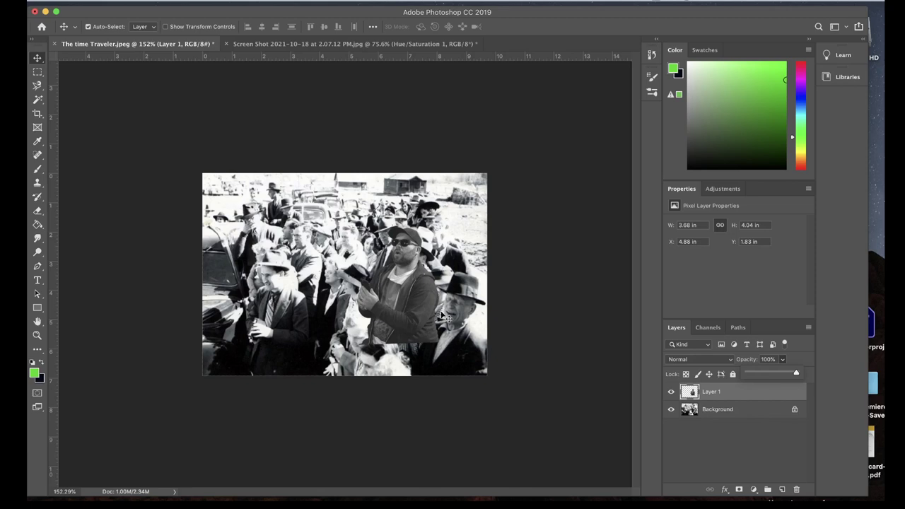
{"action": "left_click", "coordinate": [672, 393]}
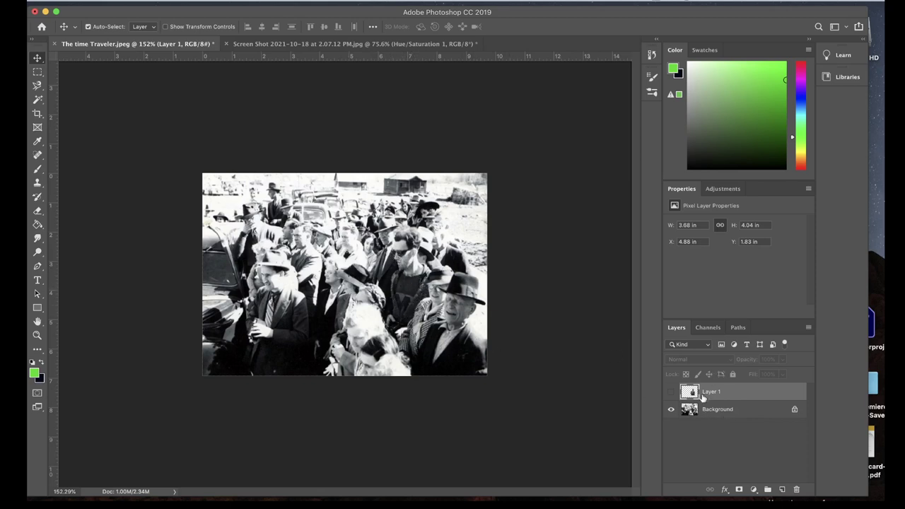
{"action": "left_click", "coordinate": [672, 393]}
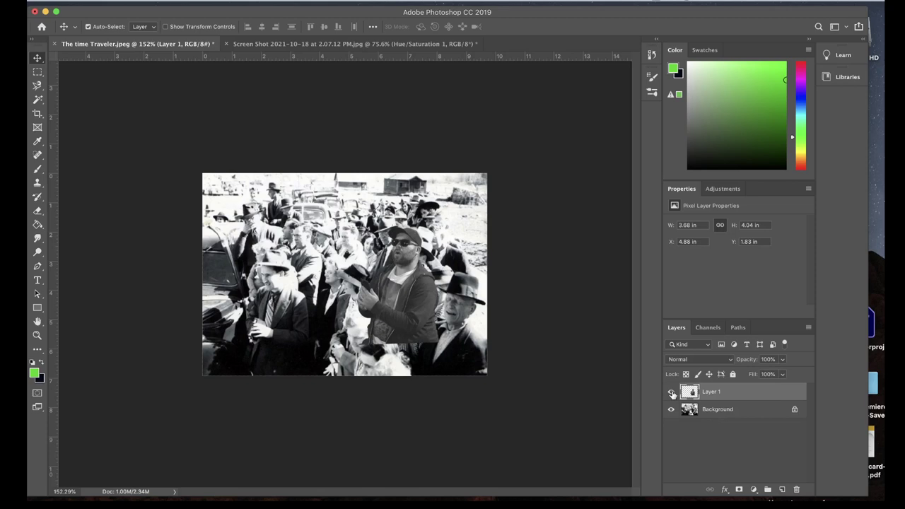
- Hide Layer 1 and duplicate the Background layer
{"action": "left_click", "coordinate": [672, 393]}
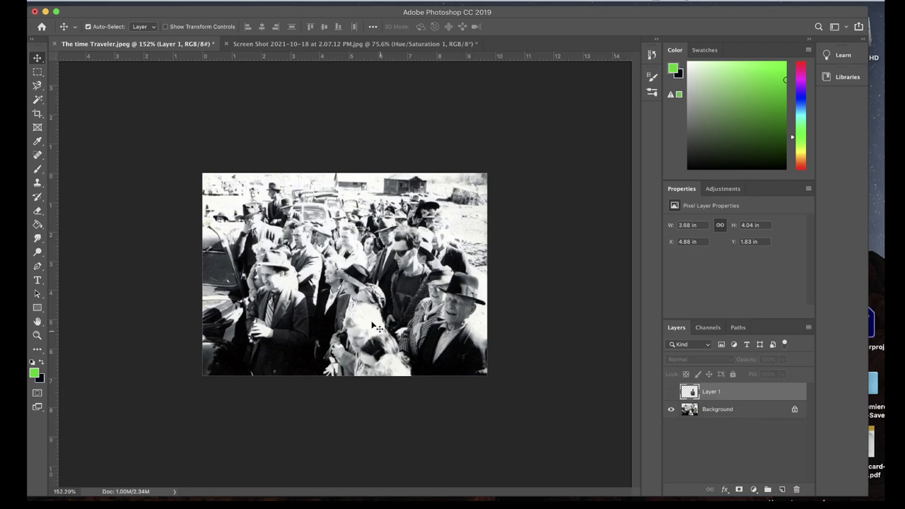
{"action": "scroll", "coordinate": [375, 324], "scroll_direction": "up", "scroll_amount": 3}
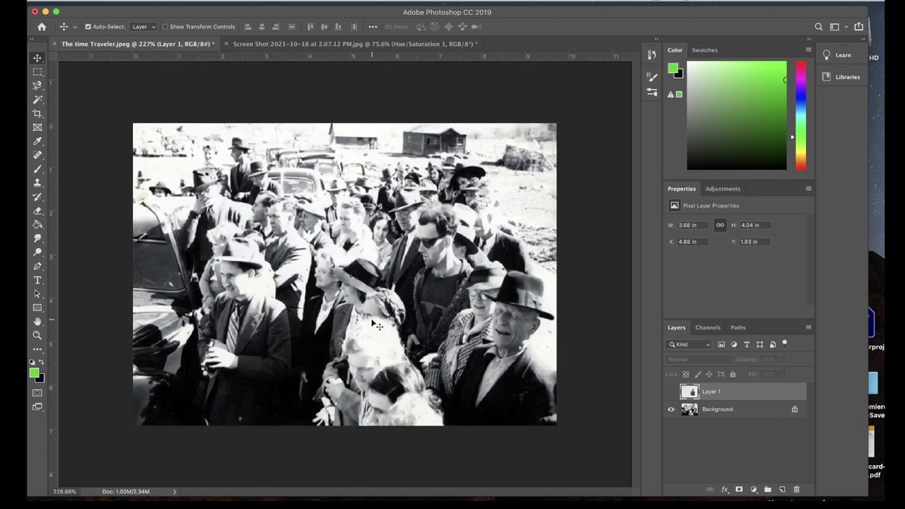
{"action": "left_click", "coordinate": [716, 415]}
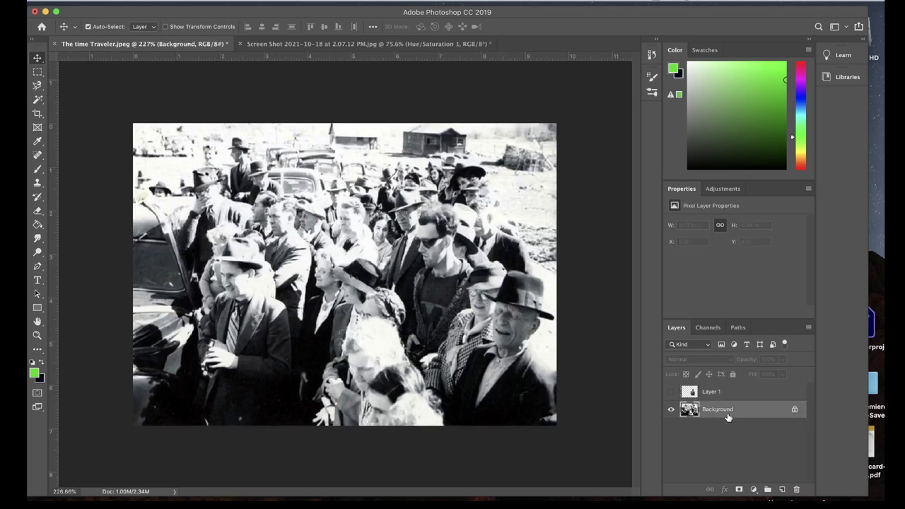
{"action": "left_click_drag", "start_coordinate": [729, 418], "coordinate": [783, 490]}
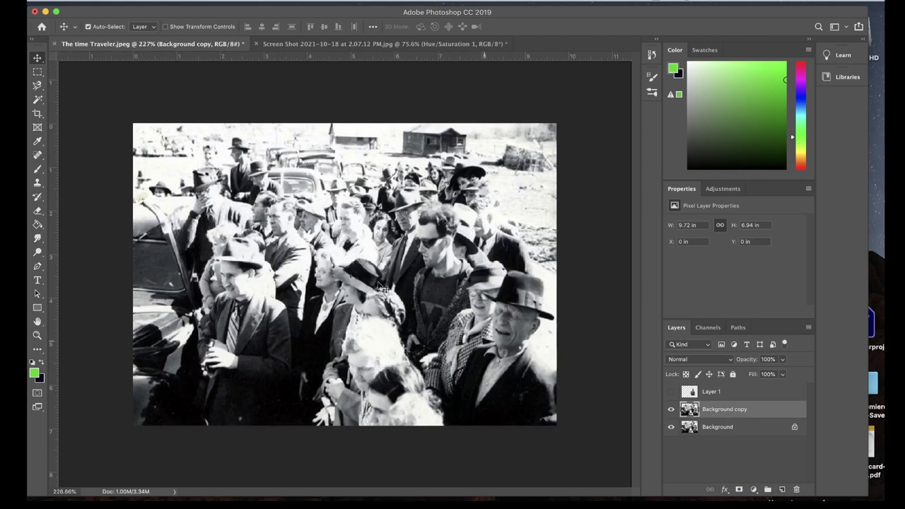
- On the background copy, outline the foreground people around the sunglasses wearer, including both hatted women and the hatted man, with the Magnetic Lasso
{"action": "left_click", "coordinate": [38, 90]}
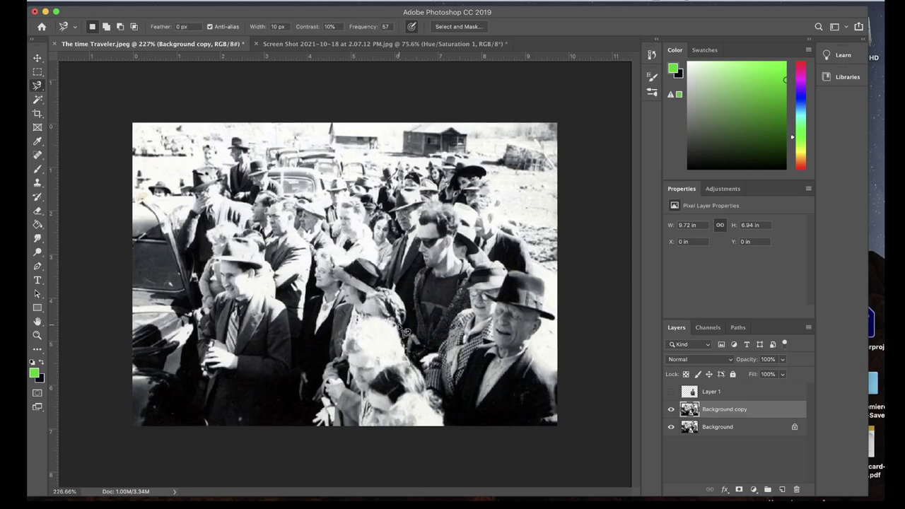
{"action": "scroll", "coordinate": [404, 331], "scroll_direction": "up", "scroll_amount": 3}
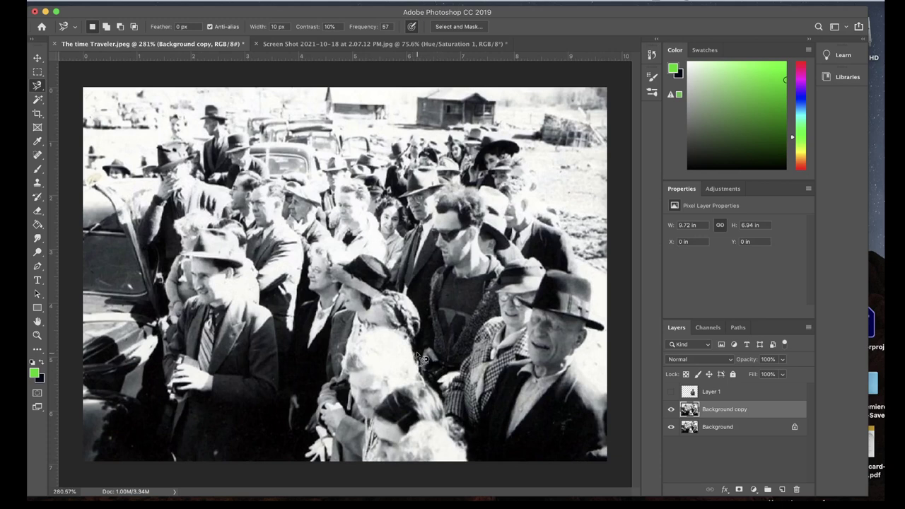
{"action": "left_click", "coordinate": [359, 258]}
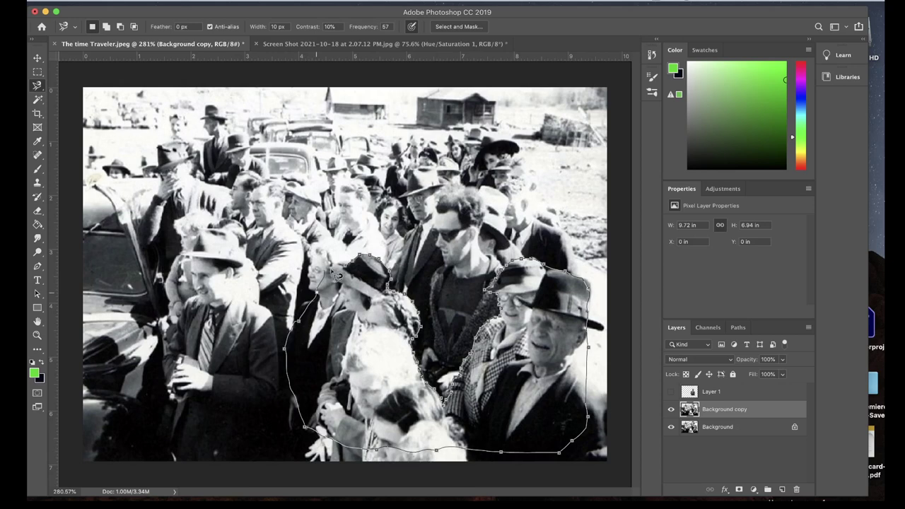
{"action": "left_click", "coordinate": [353, 273]}
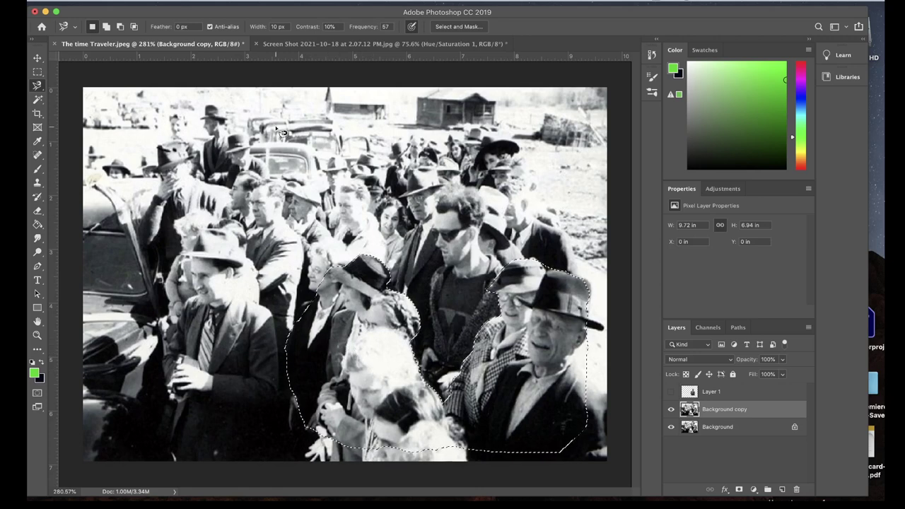
- Invert the selection, delete everything except the foreground people from the background copy, and deselect
{"action": "left_click", "coordinate": [233, 2]}
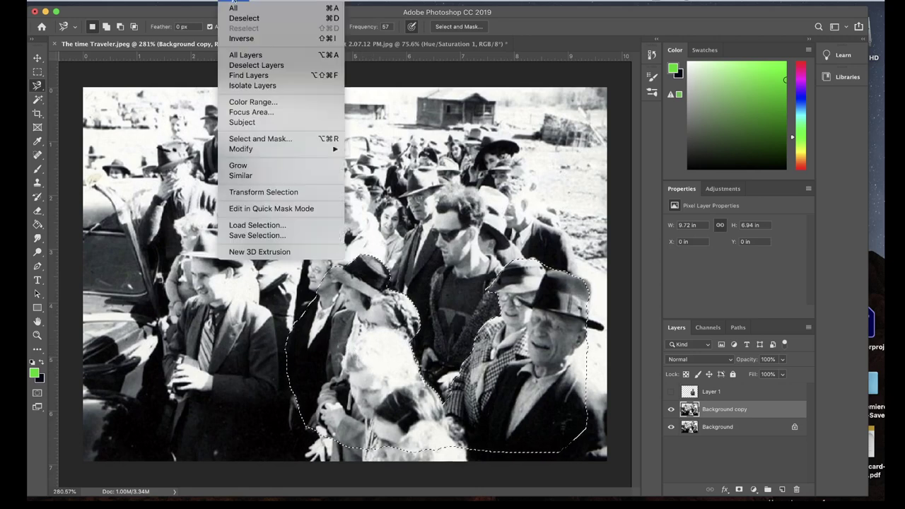
{"action": "left_click", "coordinate": [236, 40]}
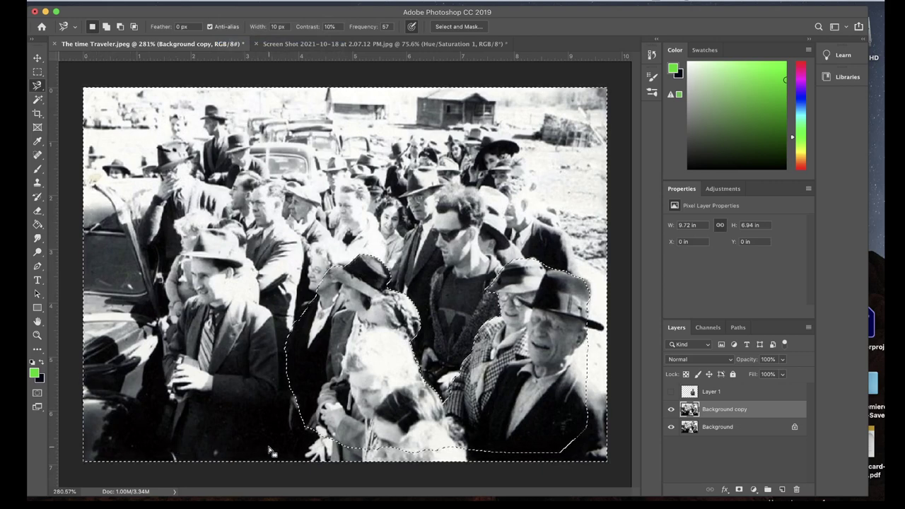
{"action": "key", "text": "Delete"}
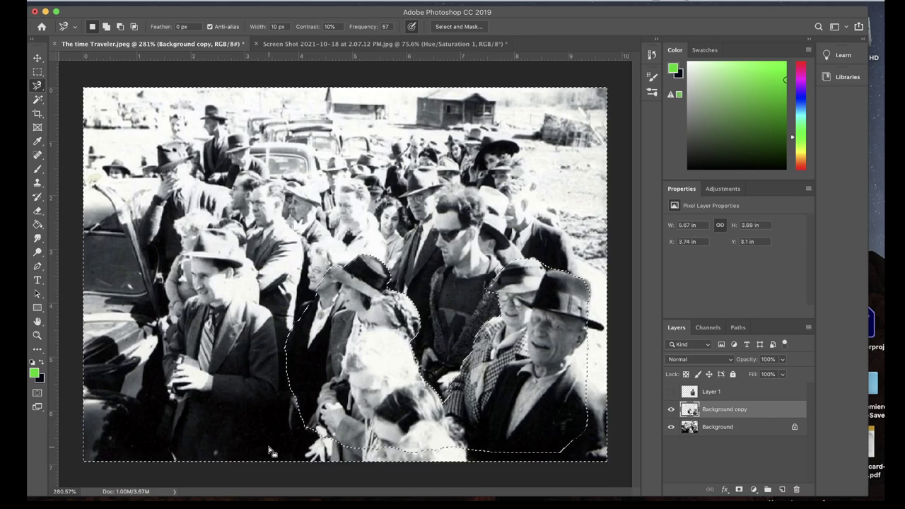
{"action": "key", "text": "super+d"}
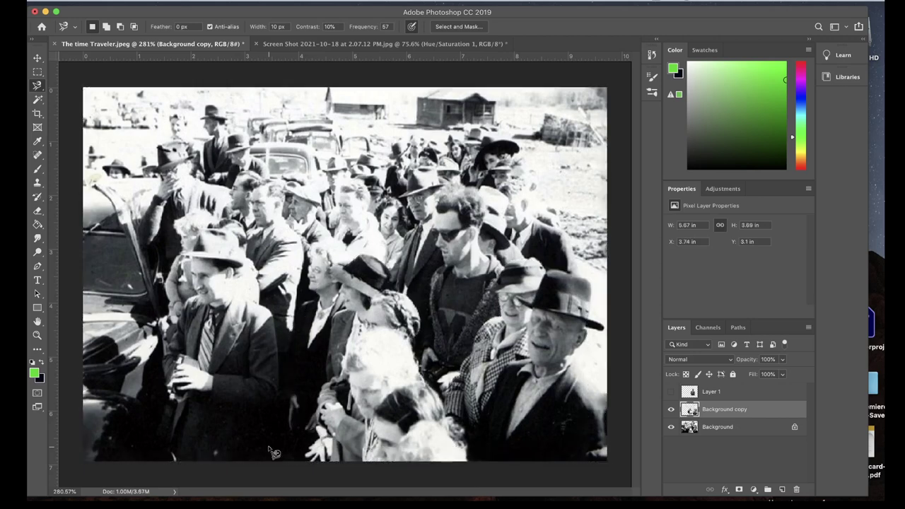
{"action": "left_click", "coordinate": [233, 2]}
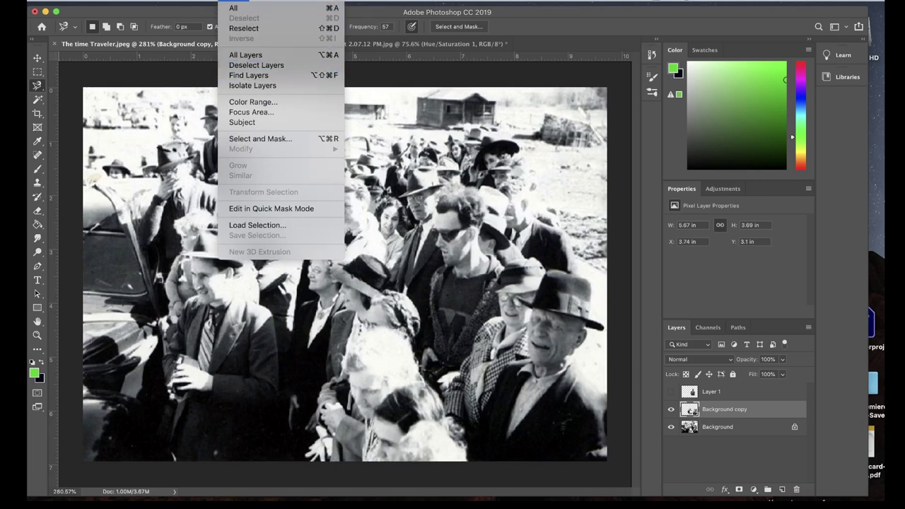
{"action": "key", "text": "Escape"}
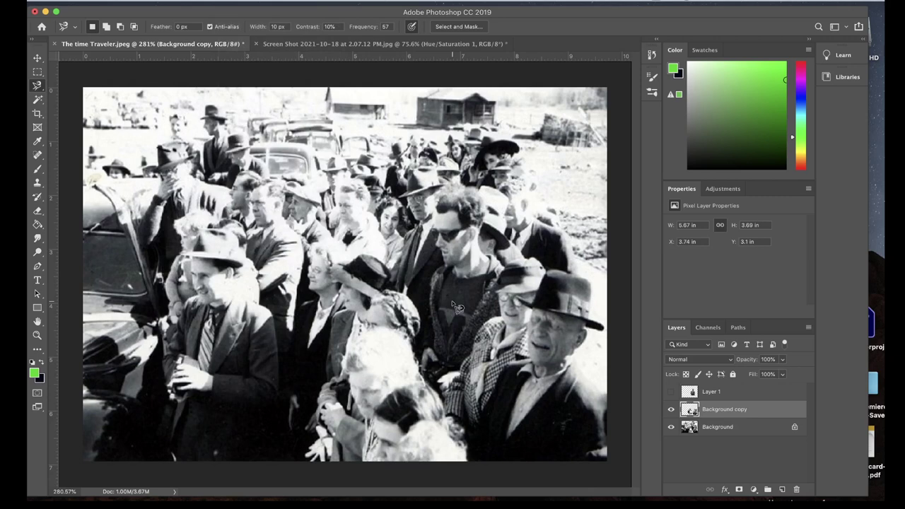
- Show Layer 1 again and move the Background copy layer above it so the foreground people overlap the man
{"action": "left_click", "coordinate": [672, 393]}
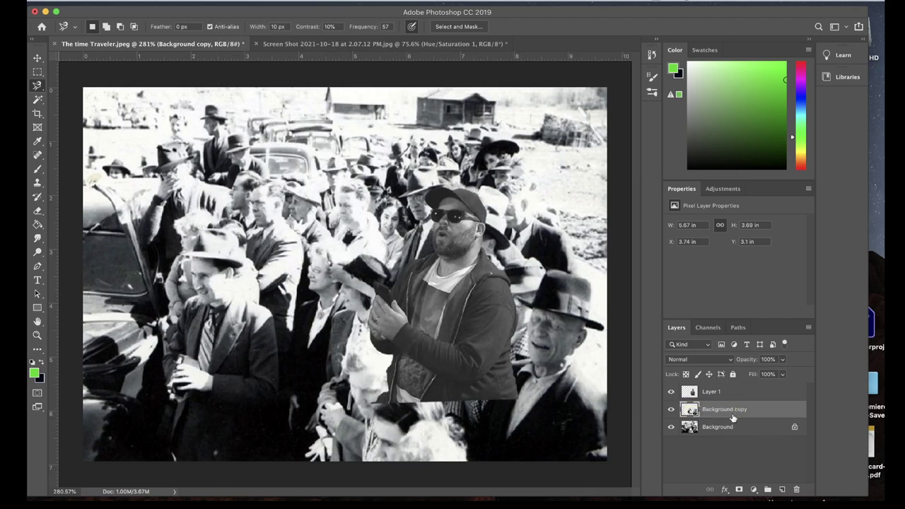
{"action": "left_click_drag", "start_coordinate": [727, 416], "coordinate": [723, 391]}
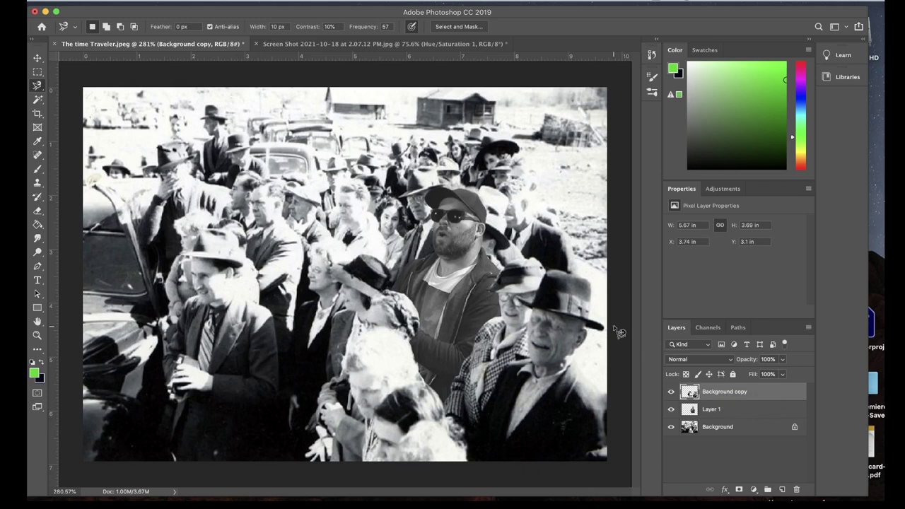
- Free-transform Layer 1, scaling the man to about 95.5% and shifting him slightly right to about X 493.5 px
{"action": "left_click", "coordinate": [715, 410]}
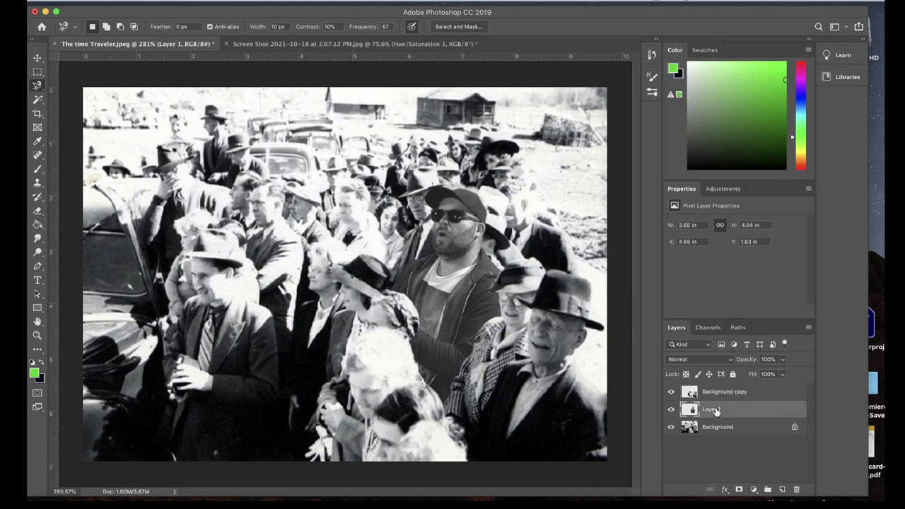
{"action": "left_click", "coordinate": [108, 1]}
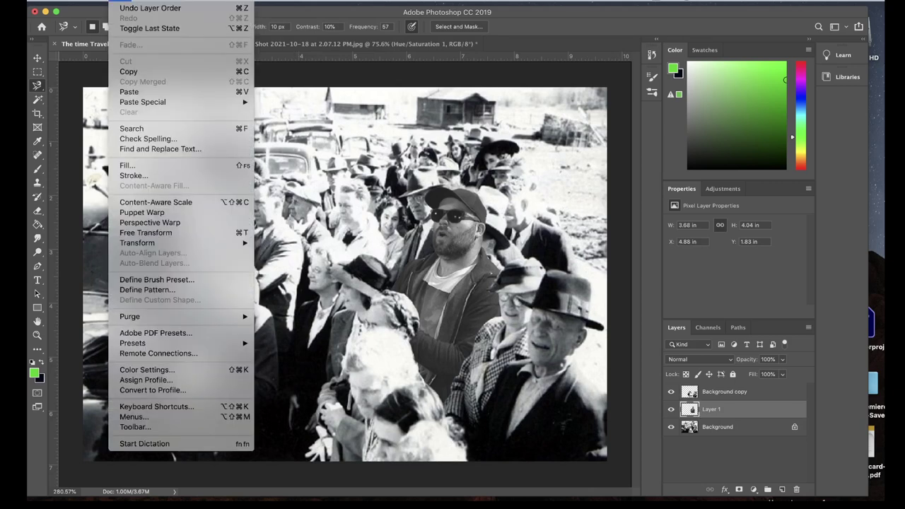
{"action": "left_click", "coordinate": [162, 235]}
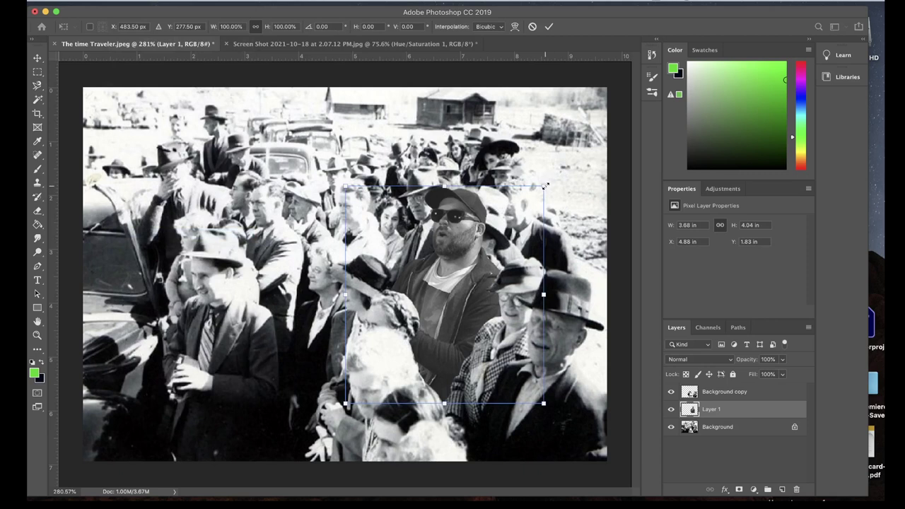
{"action": "left_click_drag", "start_coordinate": [545, 186], "coordinate": [535, 196]}
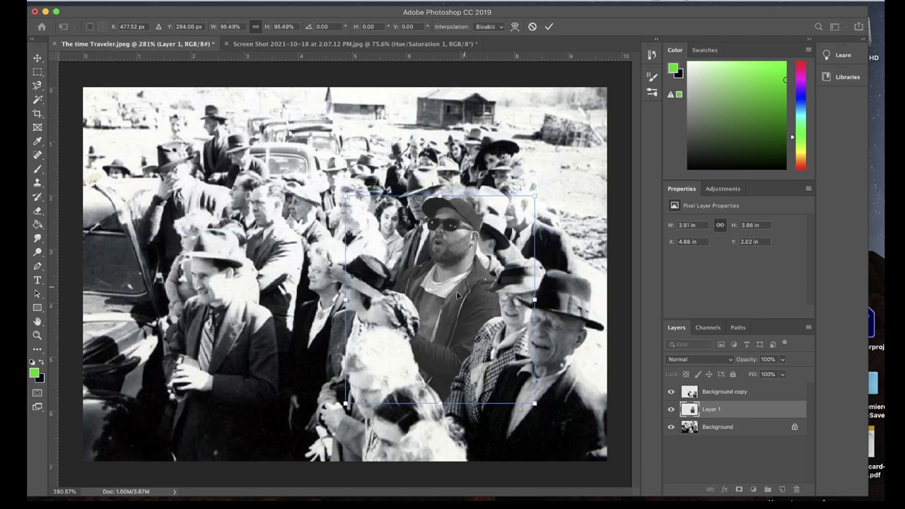
{"action": "left_click_drag", "start_coordinate": [458, 297], "coordinate": [463, 297]}
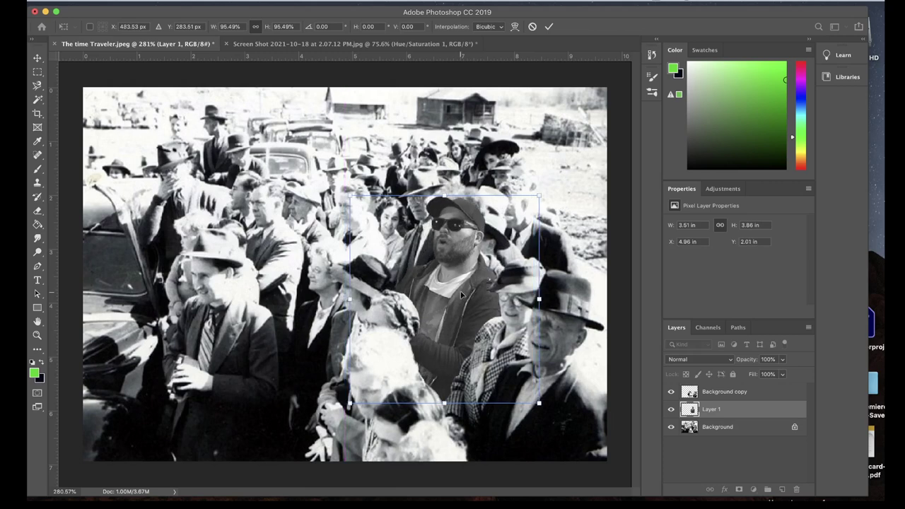
{"action": "key", "text": "Right"}
{"action": "key", "text": "Right"}
{"action": "key", "text": "Right"}
{"action": "key", "text": "Right"}
{"action": "key", "text": "Right"}
{"action": "key", "text": "Right"}
{"action": "key", "text": "Right"}
{"action": "key", "text": "Right"}
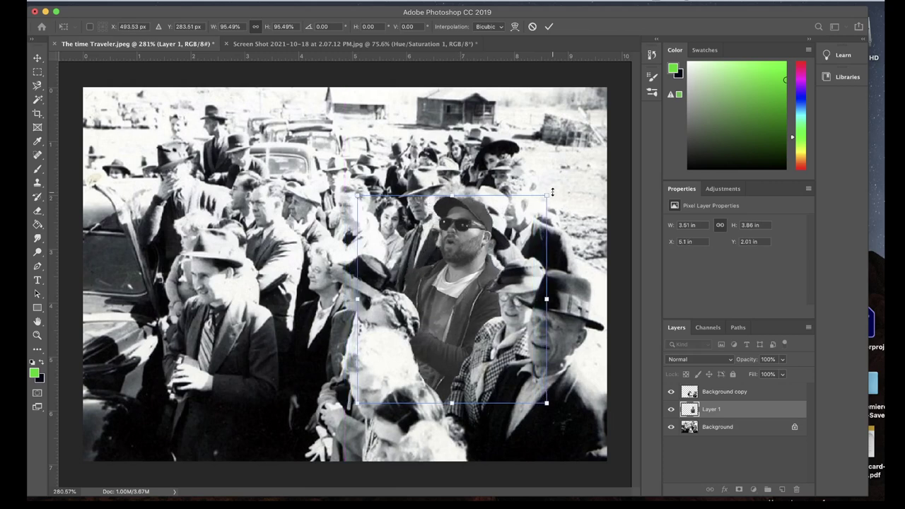
- Rotate the man about -1.87° and nudge him left to about X 487.5 px
{"action": "left_click_drag", "start_coordinate": [556, 194], "coordinate": [553, 191]}
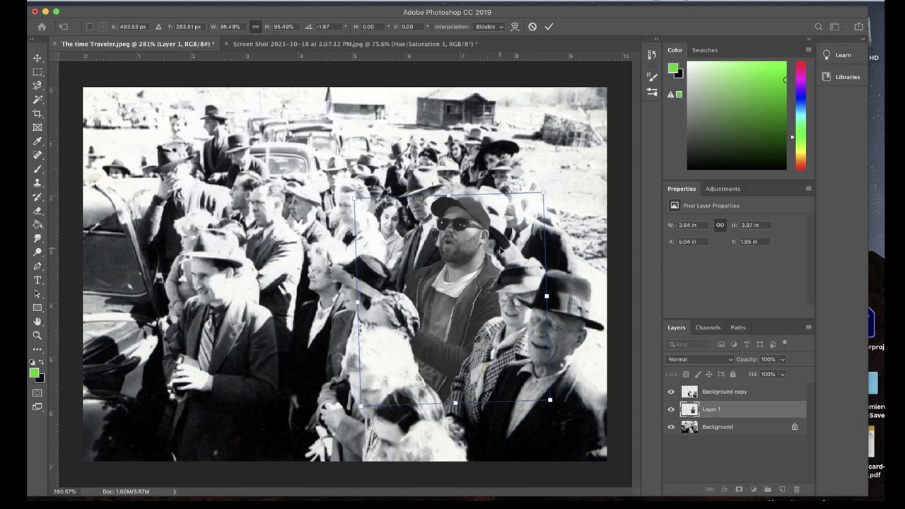
{"action": "key", "text": "Left"}
{"action": "key", "text": "Left"}
{"action": "key", "text": "Left"}
{"action": "key", "text": "Left"}
{"action": "key", "text": "Left"}
{"action": "key", "text": "Left"}
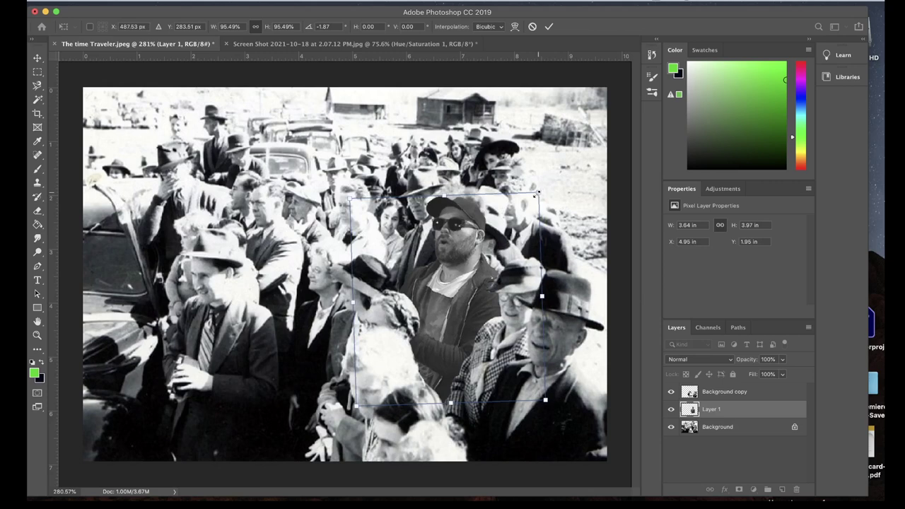
- Scale the man down to about 94.1% and nudge him to about X 487.8, Y 274.6 px
{"action": "left_click_drag", "start_coordinate": [537, 192], "coordinate": [537, 195]}
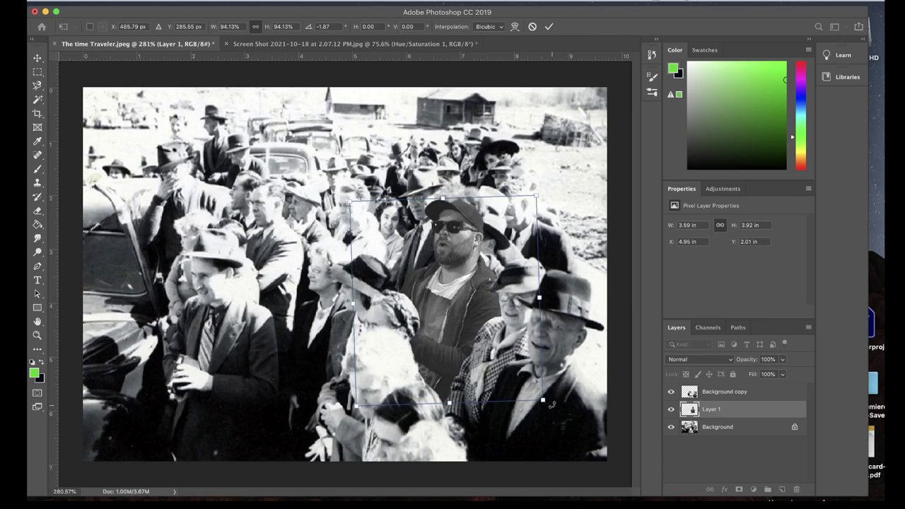
{"action": "key", "text": "Down"}
{"action": "key", "text": "Down"}
{"action": "key", "text": "Up"}
{"action": "key", "text": "Up"}
{"action": "key", "text": "Up"}
{"action": "key", "text": "Up"}
{"action": "key", "text": "Up"}
{"action": "key", "text": "Up"}
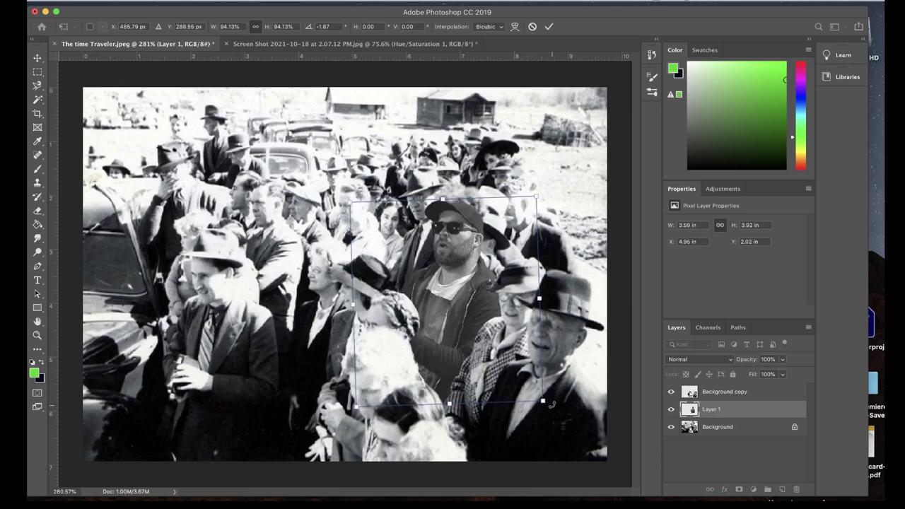
{"action": "key", "text": "Up"}
{"action": "key", "text": "Up"}
{"action": "key", "text": "Up"}
{"action": "key", "text": "Up"}
{"action": "key", "text": "Up"}
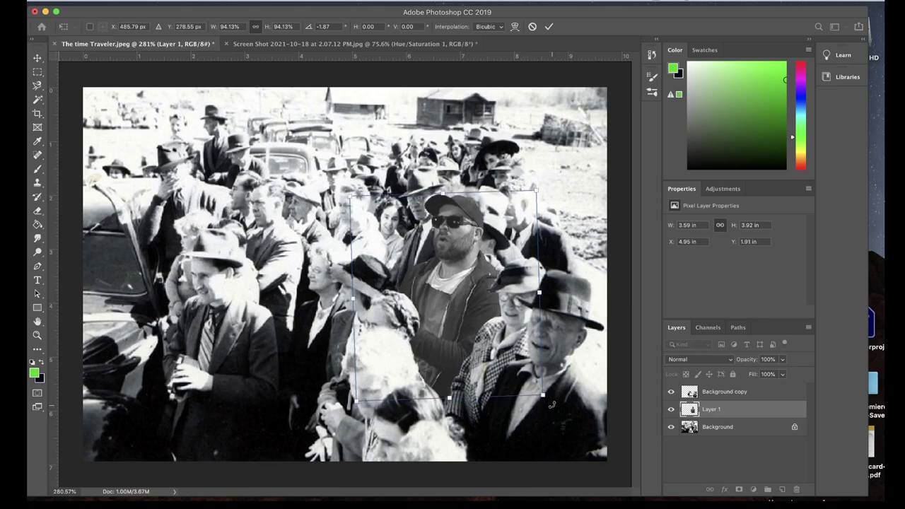
{"action": "key", "text": "Up"}
{"action": "key", "text": "Up"}
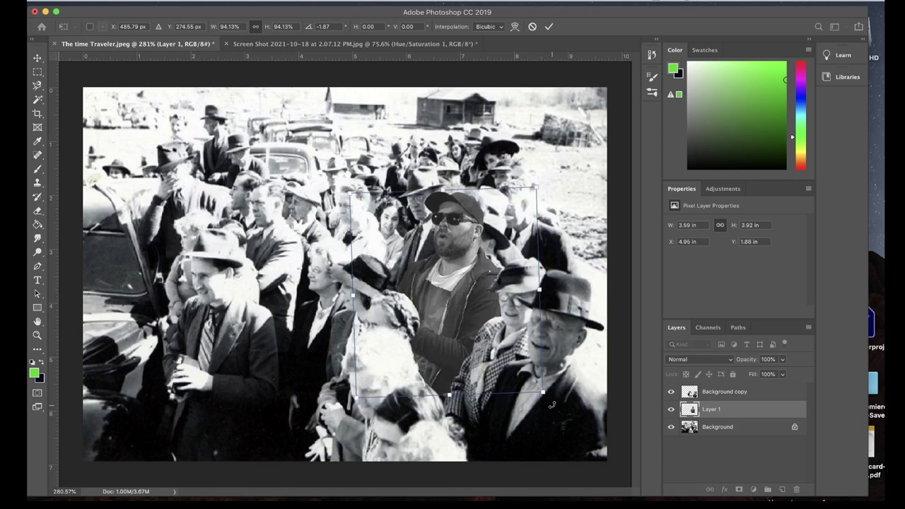
{"action": "key", "text": "Right"}
{"action": "key", "text": "Right"}
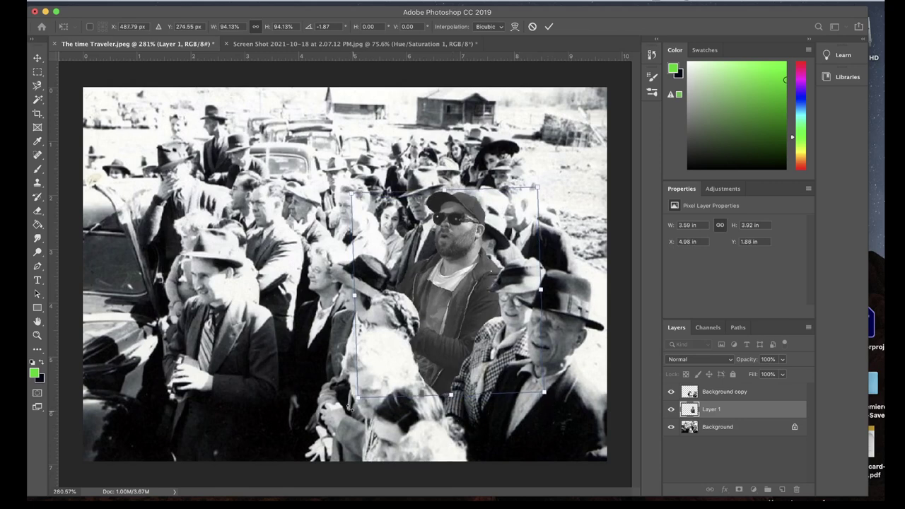
- Reduce the man to about 91.8% and nudge him up and left to about X 485.8, Y 267 px
{"action": "left_click_drag", "start_coordinate": [358, 398], "coordinate": [365, 394]}
{"action": "key", "text": "Left"}
{"action": "key", "text": "Left"}
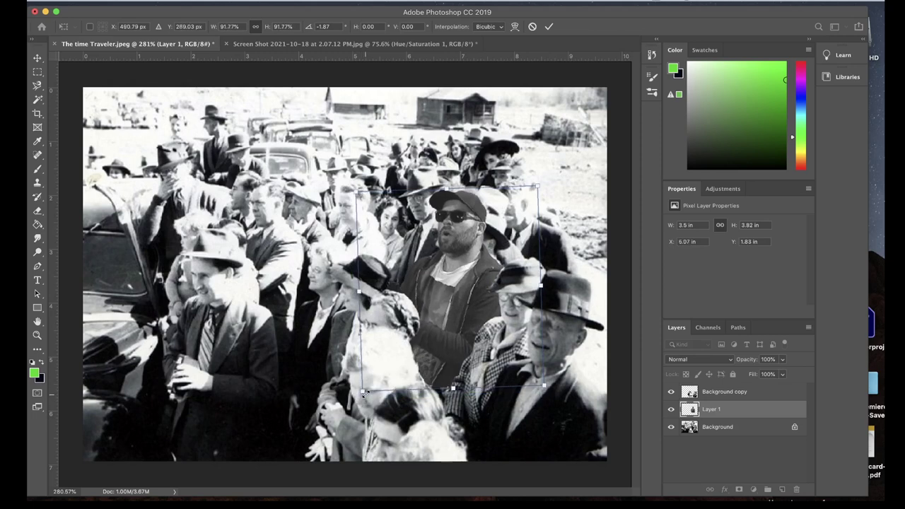
{"action": "key", "text": "Up"}
{"action": "key", "text": "Up"}
{"action": "key", "text": "Left"}
{"action": "key", "text": "Left"}
{"action": "key", "text": "Left"}
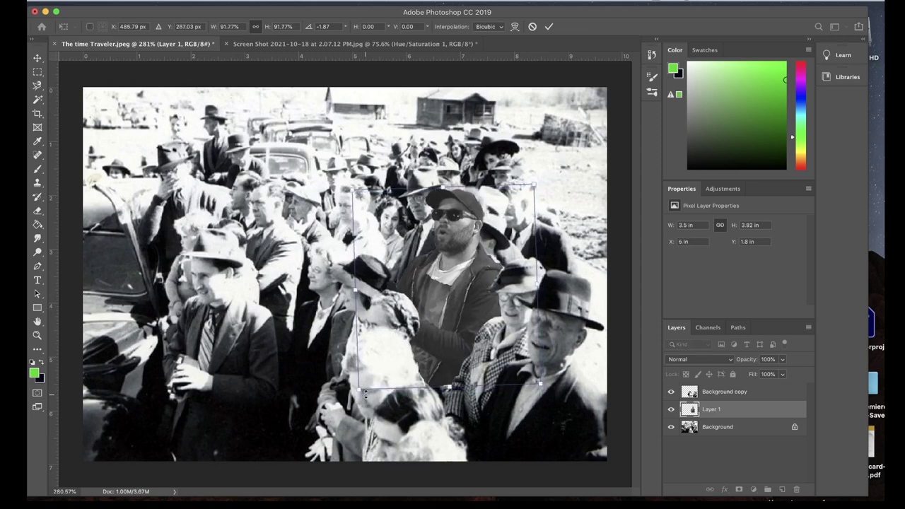
- Nudge the man down and slightly left to about X 483.8, Y 278 px and apply the transform
{"action": "key", "text": "Down"}
{"action": "key", "text": "Down"}
{"action": "key", "text": "Down"}
{"action": "key", "text": "Down"}
{"action": "key", "text": "Down"}
{"action": "key", "text": "Down"}
{"action": "key", "text": "Down"}
{"action": "key", "text": "Down"}
{"action": "key", "text": "Down"}
{"action": "key", "text": "Down"}
{"action": "key", "text": "Down"}
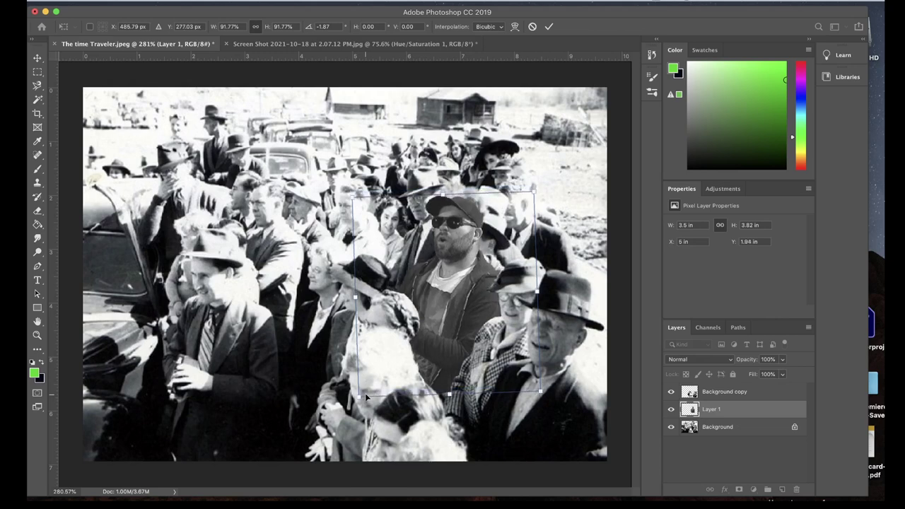
{"action": "key", "text": "Left"}
{"action": "key", "text": "Left"}
{"action": "key", "text": "Up"}
{"action": "key", "text": "Up"}
{"action": "key", "text": "Up"}
{"action": "key", "text": "Up"}
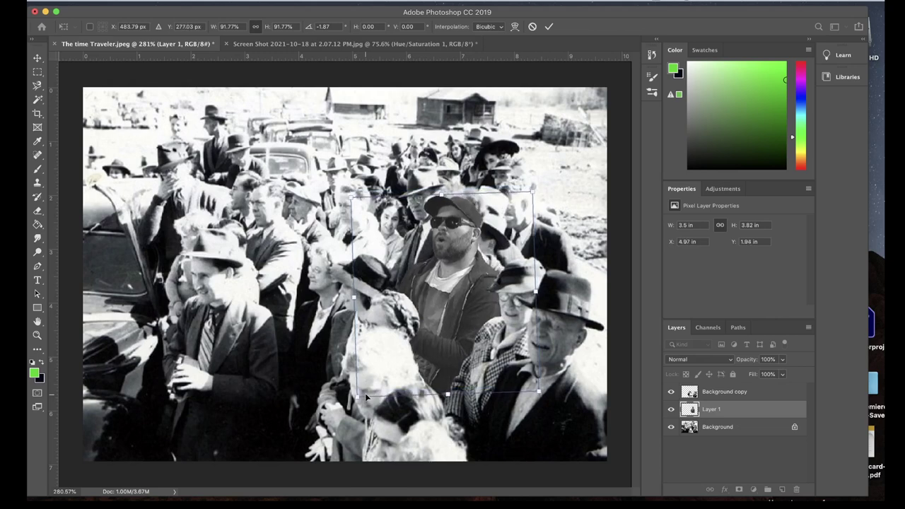
{"action": "key", "text": "Down"}
{"action": "key", "text": "Down"}
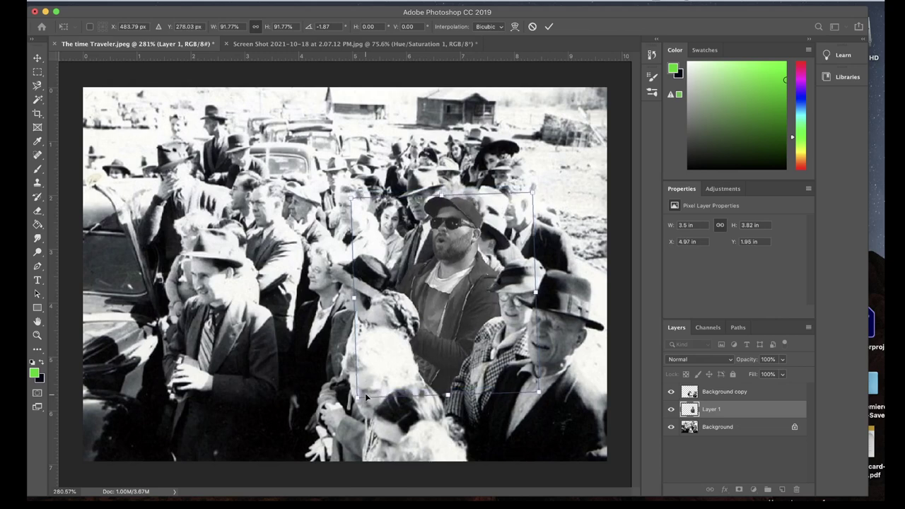
{"action": "key", "text": "Return"}
{"action": "key", "text": "l"}
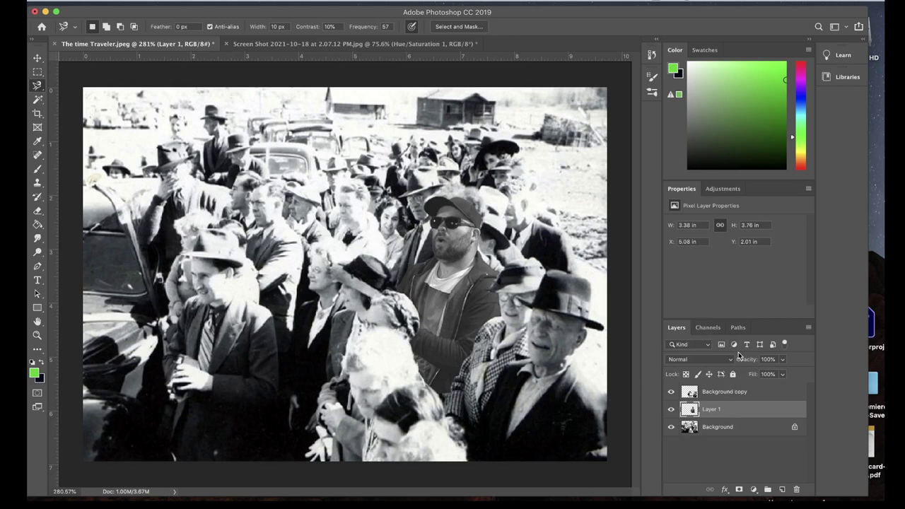
- Add a Brightness/Contrast adjustment above Layer 1 and set brightness to -6 and contrast to 45
{"action": "left_click", "coordinate": [721, 192]}
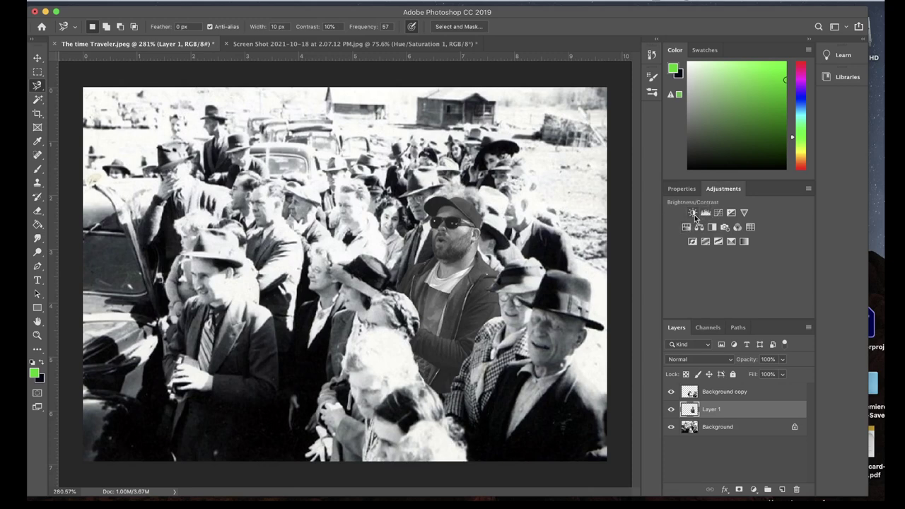
{"action": "left_click", "coordinate": [694, 214]}
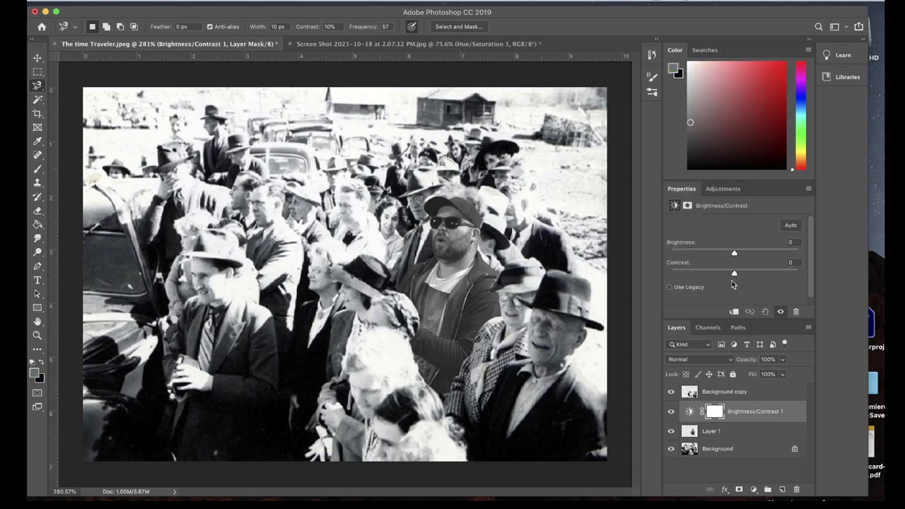
{"action": "left_click_drag", "start_coordinate": [737, 271], "coordinate": [764, 274]}
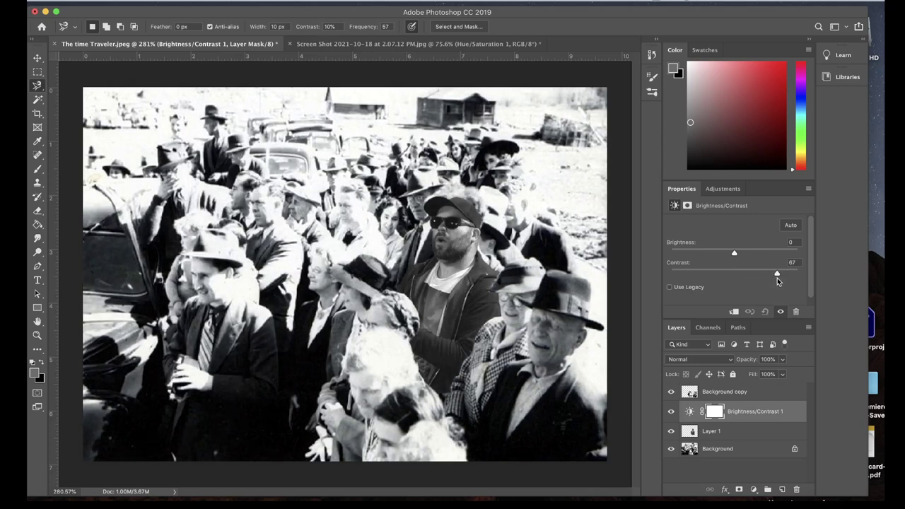
{"action": "left_click_drag", "start_coordinate": [778, 278], "coordinate": [729, 288]}
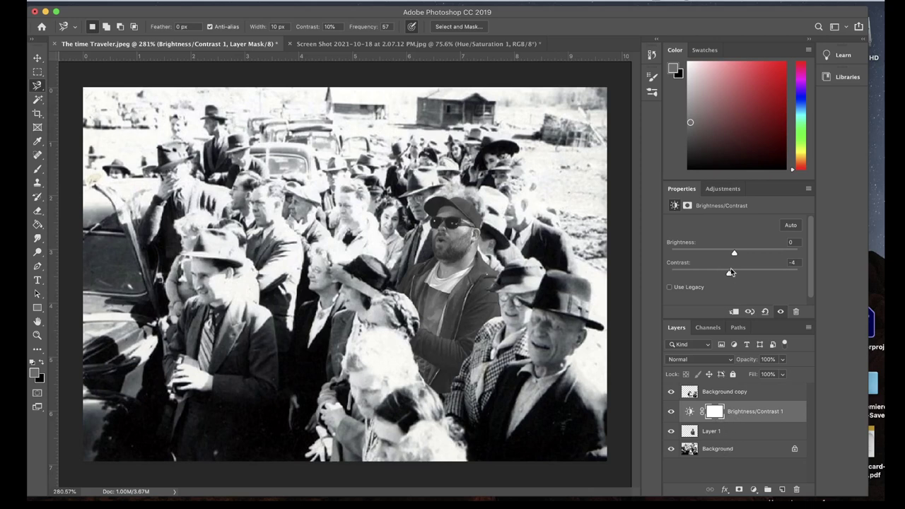
{"action": "left_click_drag", "start_coordinate": [736, 253], "coordinate": [764, 278]}
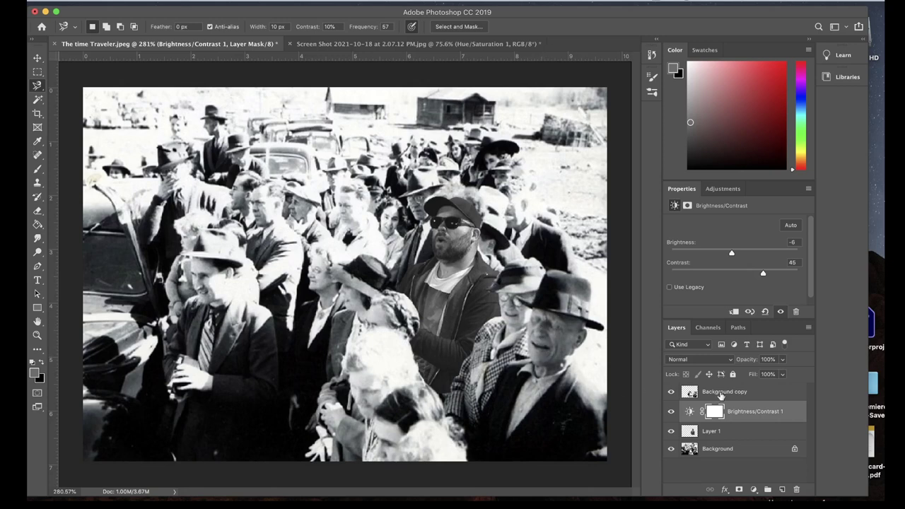
- Toggle the Background copy layer's visibility for comparison, then set the adjustment's contrast to 66 and brightness to 19
{"action": "left_click", "coordinate": [672, 393]}
{"action": "left_click", "coordinate": [672, 392]}
{"action": "left_click", "coordinate": [673, 393]}
{"action": "left_click", "coordinate": [672, 394]}
{"action": "left_click_drag", "start_coordinate": [772, 275], "coordinate": [777, 273]}
{"action": "left_click_drag", "start_coordinate": [732, 255], "coordinate": [743, 254]}
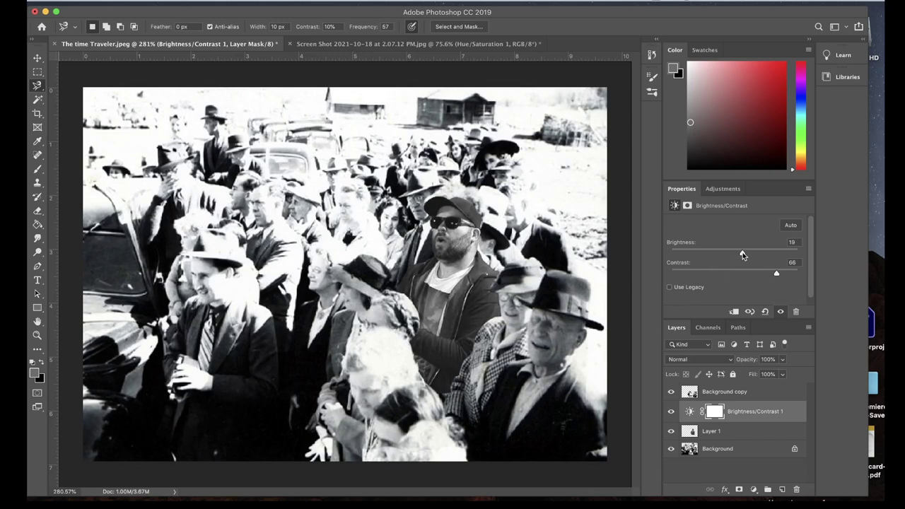
- Merge the Brightness/Contrast 1 adjustment with Layer 1 so it affects only the man
{"action": "left_click", "coordinate": [736, 433], "text": "shift"}
{"action": "right_click", "coordinate": [735, 429]}
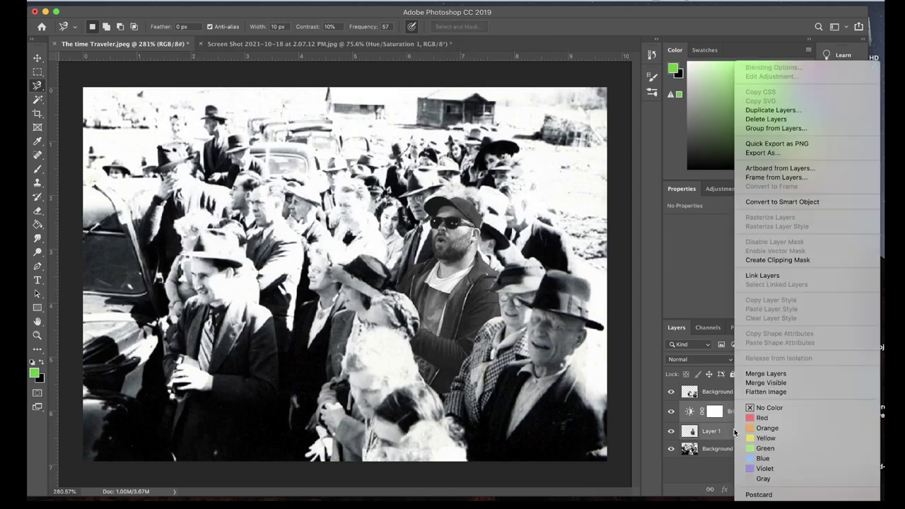
{"action": "left_click", "coordinate": [764, 377]}
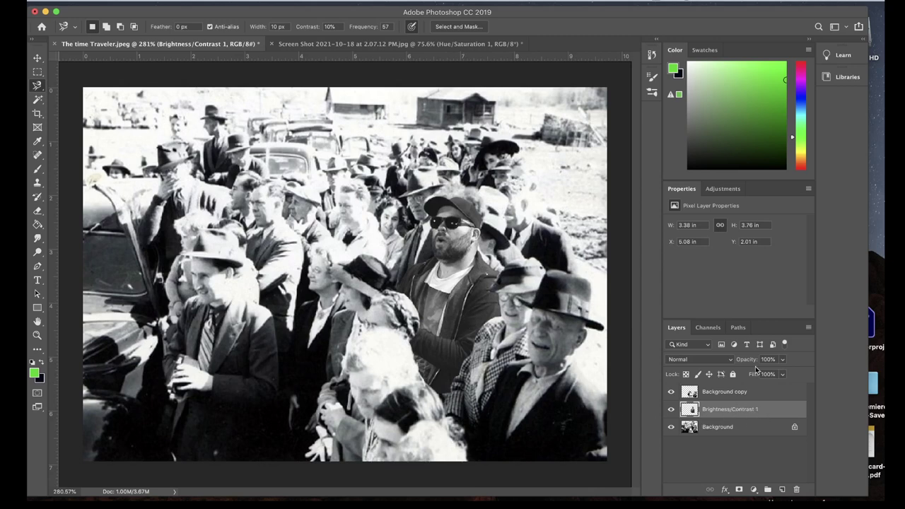
- Add a Hue/Saturation adjustment above the man's layer with saturation -88 and lightness +9
{"action": "left_click", "coordinate": [714, 191]}
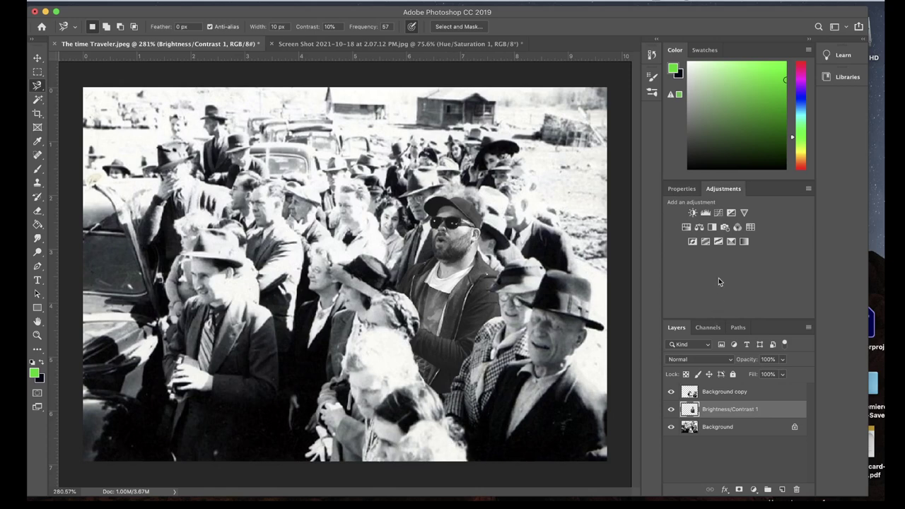
{"action": "left_click", "coordinate": [686, 228]}
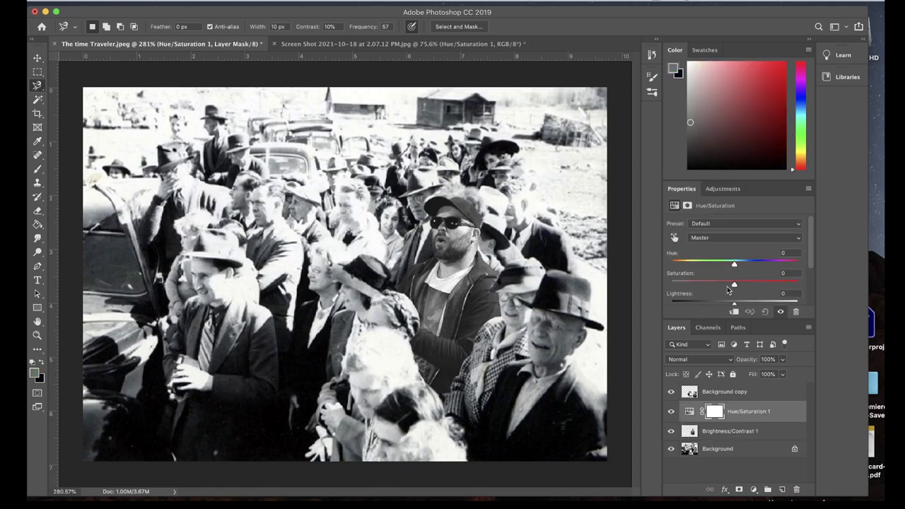
{"action": "left_click_drag", "start_coordinate": [734, 285], "coordinate": [679, 286]}
{"action": "scroll", "coordinate": [714, 282], "scroll_direction": "down", "scroll_amount": 2}
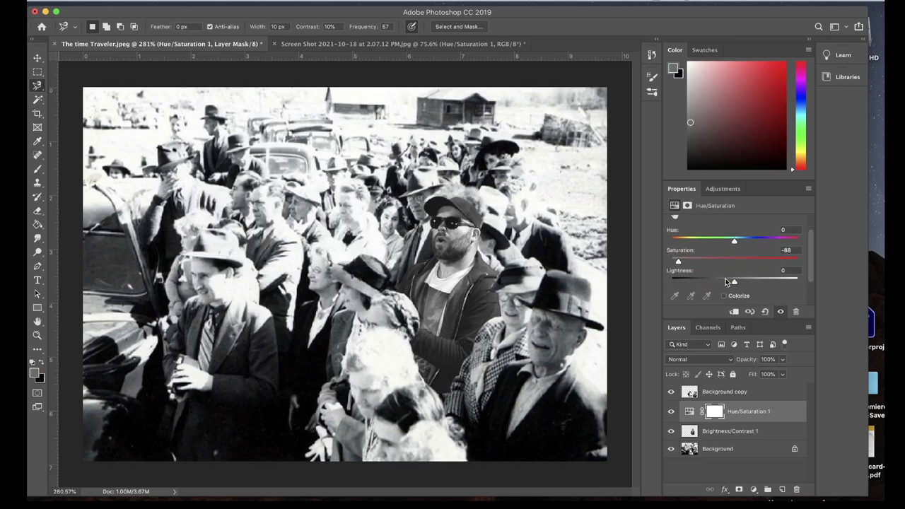
{"action": "left_click_drag", "start_coordinate": [734, 270], "coordinate": [741, 273]}
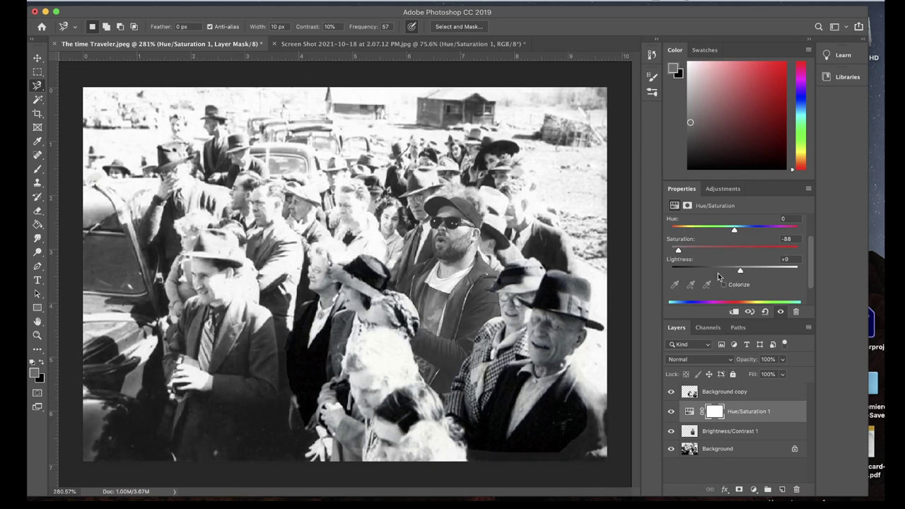
- Add another Brightness/Contrast adjustment above Hue/Saturation 1 and raise its contrast moderately
{"action": "left_click", "coordinate": [719, 189]}
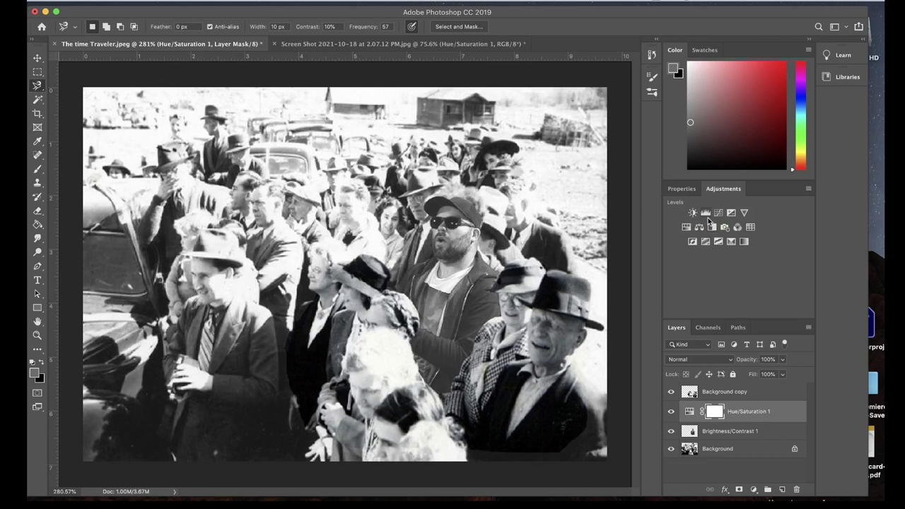
{"action": "left_click", "coordinate": [693, 212]}
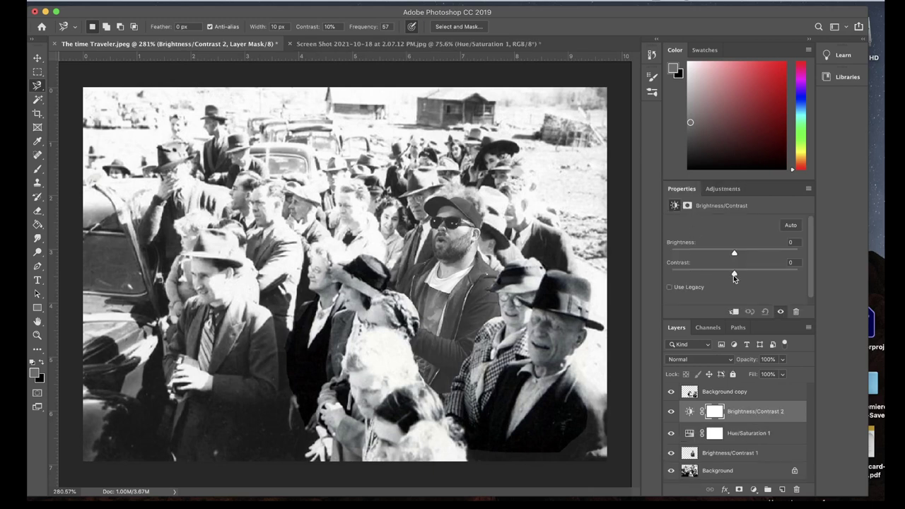
{"action": "left_click_drag", "start_coordinate": [741, 276], "coordinate": [753, 276]}
- Merge the Brightness/Contrast 2 and Hue/Saturation 1 adjustments with the man's layer
{"action": "left_click", "coordinate": [733, 457]}
{"action": "right_click", "coordinate": [734, 457]}
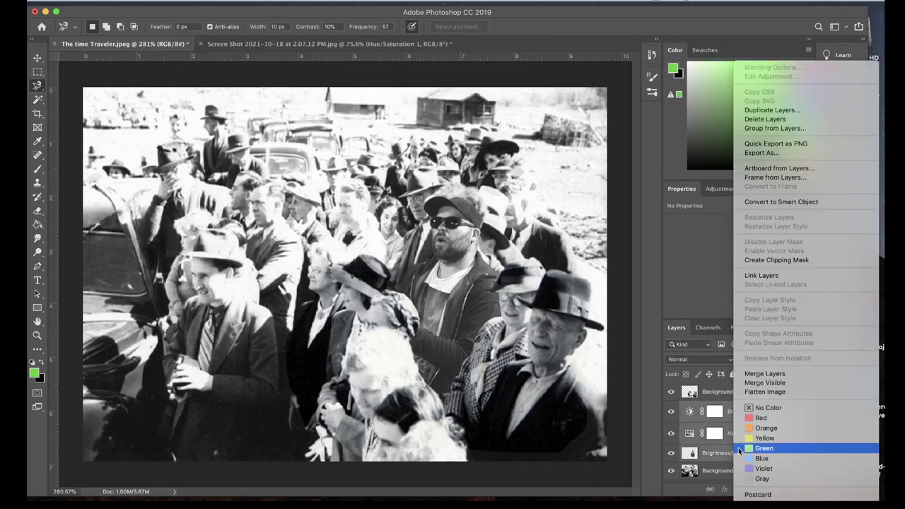
{"action": "left_click", "coordinate": [763, 376]}
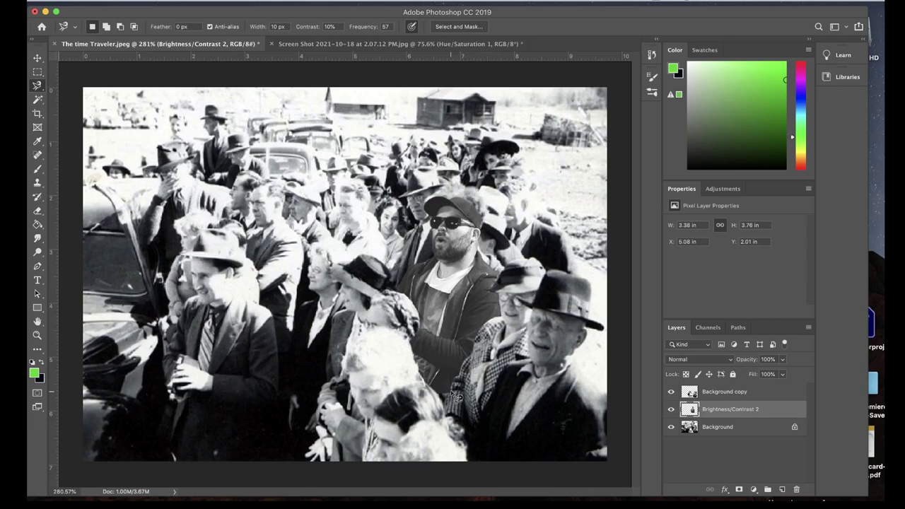
- Smudge the lower edge of the man's jacket downward with the Smudge tool at 50% strength to fill the gap behind the foreground people
{"action": "scroll", "coordinate": [457, 397], "scroll_direction": "up", "scroll_amount": 5}
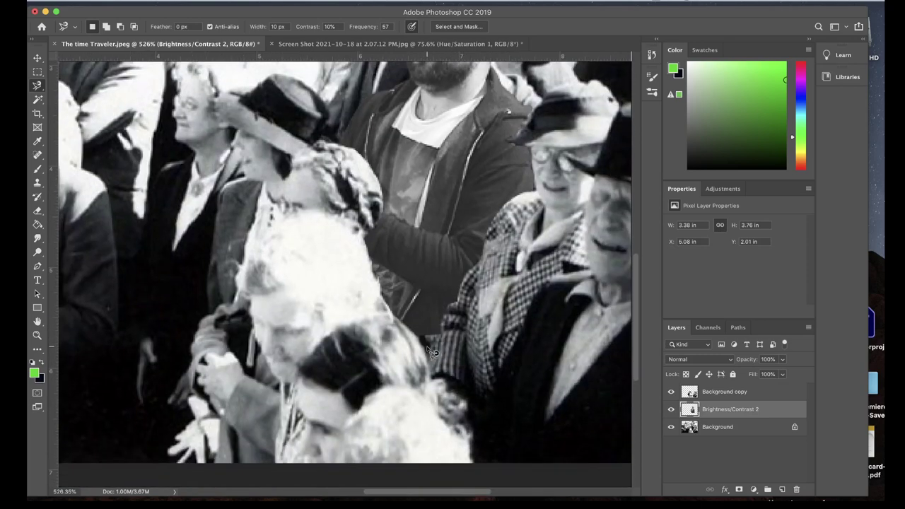
{"action": "left_click", "coordinate": [38, 239]}
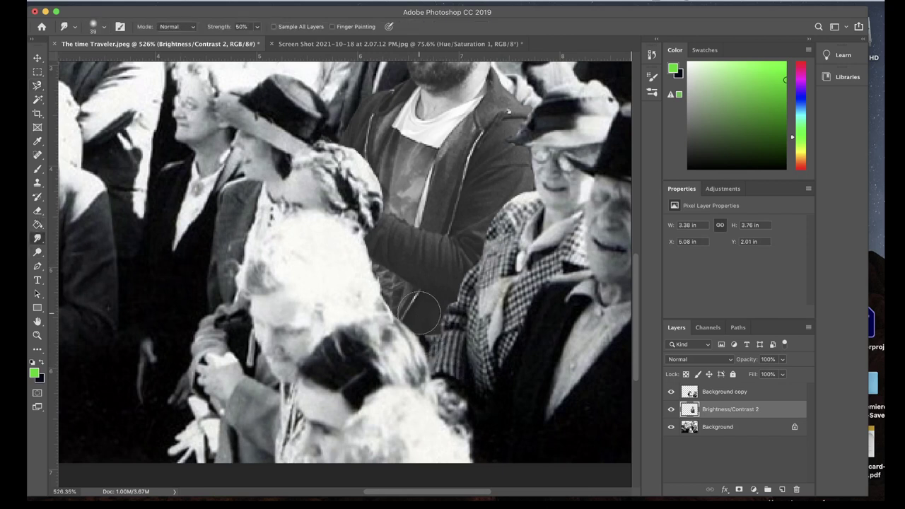
{"action": "mouse_move", "coordinate": [428, 309]}
{"action": "left_mouse_down"}
{"action": "mouse_move", "coordinate": [435, 371]}
{"action": "mouse_move", "coordinate": [424, 321]}
{"action": "mouse_move", "coordinate": [426, 384]}
{"action": "mouse_move", "coordinate": [428, 315]}
{"action": "mouse_move", "coordinate": [431, 381]}
{"action": "mouse_move", "coordinate": [437, 322]}
{"action": "mouse_move", "coordinate": [449, 358]}
{"action": "left_mouse_up"}
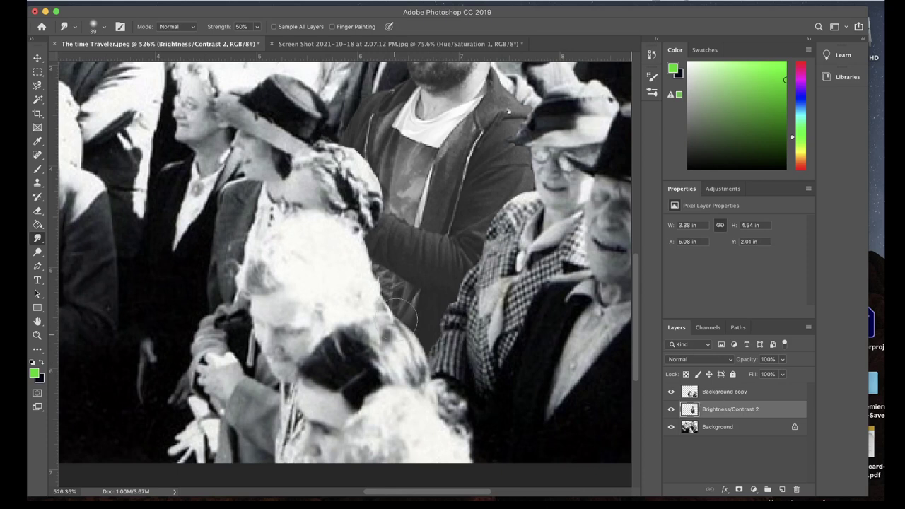
{"action": "left_click_drag", "start_coordinate": [425, 327], "coordinate": [429, 372]}
- Examine how the man's face, jacket and edges blend with the surrounding crowd, both close up and in the whole photo
{"action": "scroll", "coordinate": [452, 357], "scroll_direction": "up", "scroll_amount": 5}
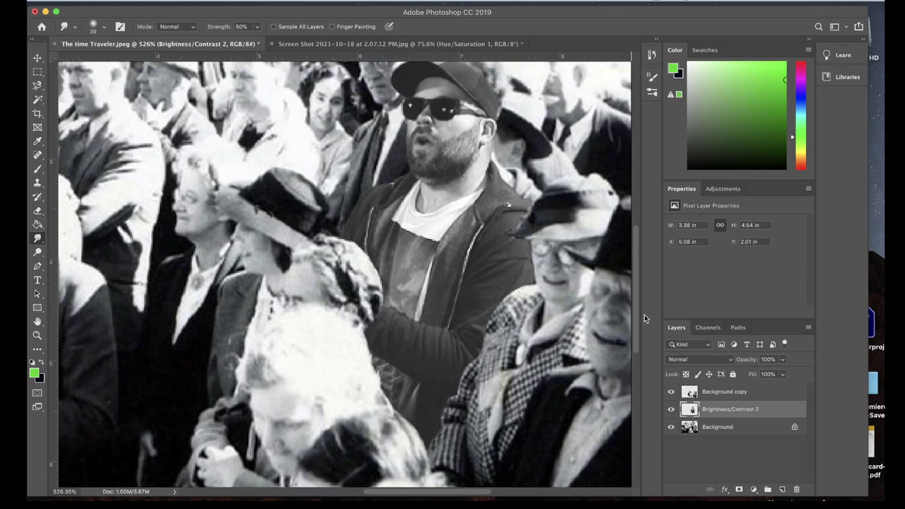
{"action": "scroll", "coordinate": [471, 278], "scroll_direction": "down", "scroll_amount": 3, "text": "alt"}
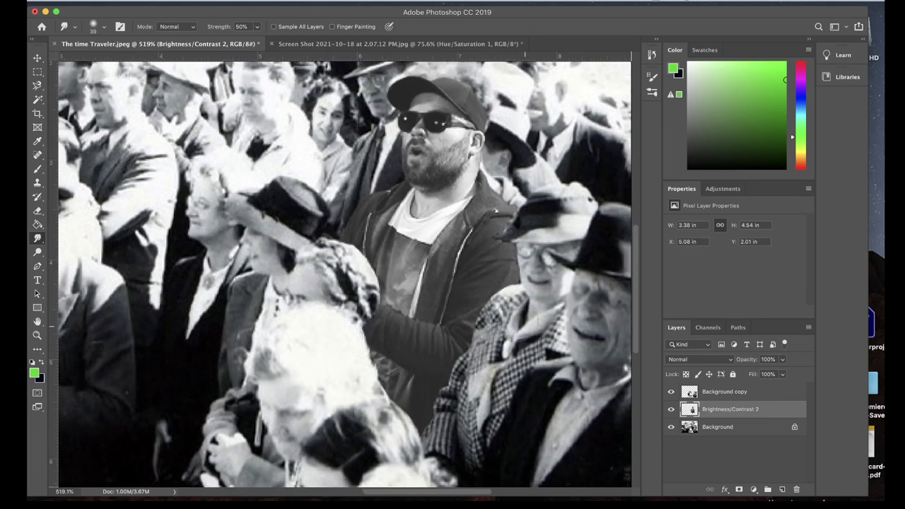
{"action": "scroll", "coordinate": [472, 278], "scroll_direction": "down", "scroll_amount": 3}
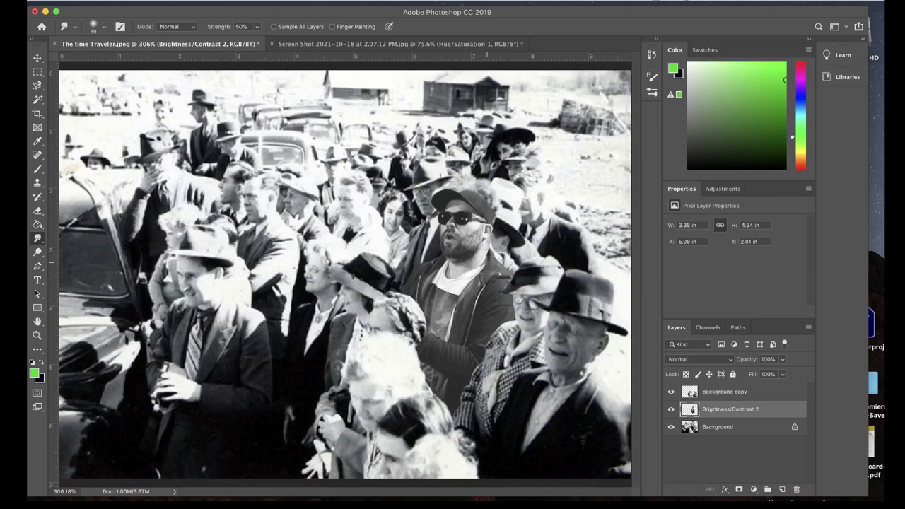
{"action": "scroll", "coordinate": [474, 201], "scroll_direction": "up", "scroll_amount": 4}
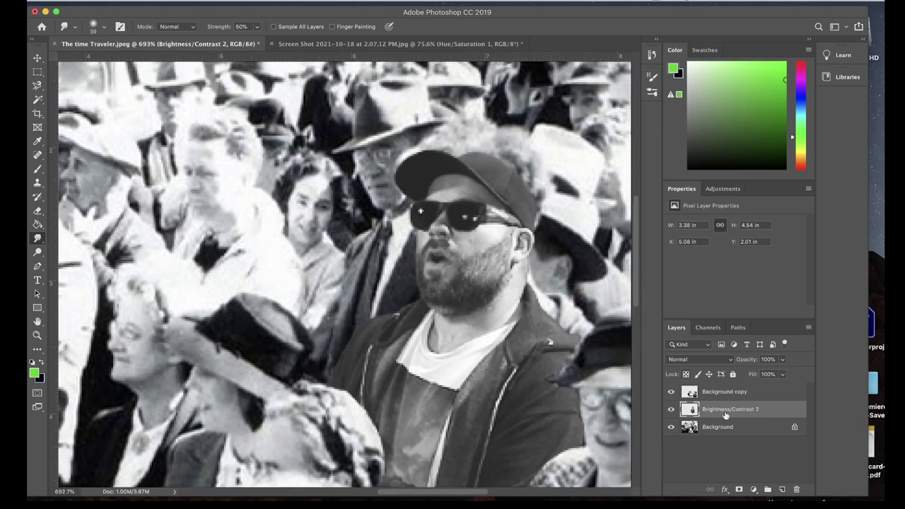
{"action": "scroll", "coordinate": [488, 320], "scroll_direction": "down", "scroll_amount": 4}
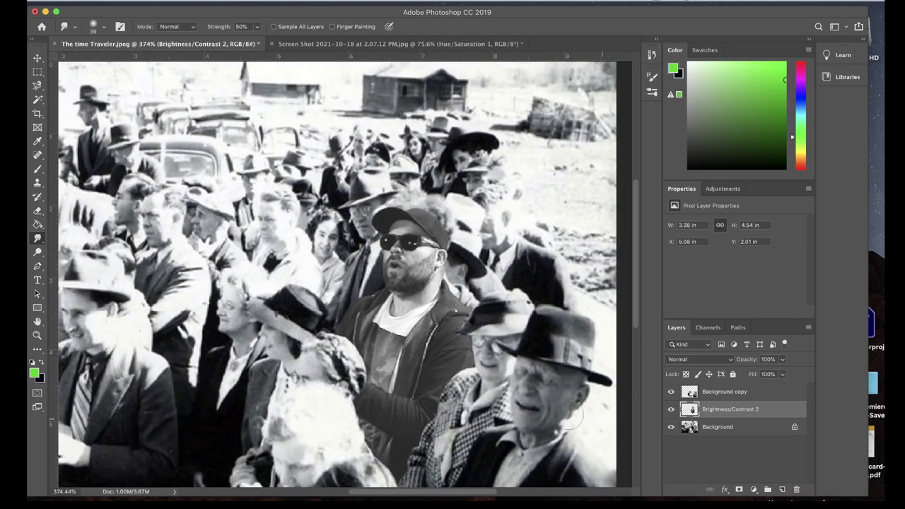
{"action": "scroll", "coordinate": [454, 367], "scroll_direction": "down", "scroll_amount": 3}
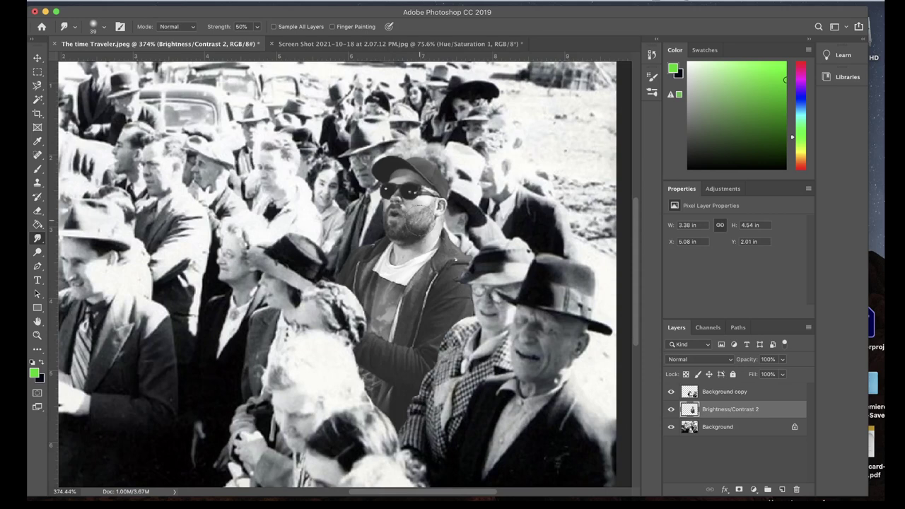
{"action": "scroll", "coordinate": [435, 209], "scroll_direction": "down", "scroll_amount": 3}
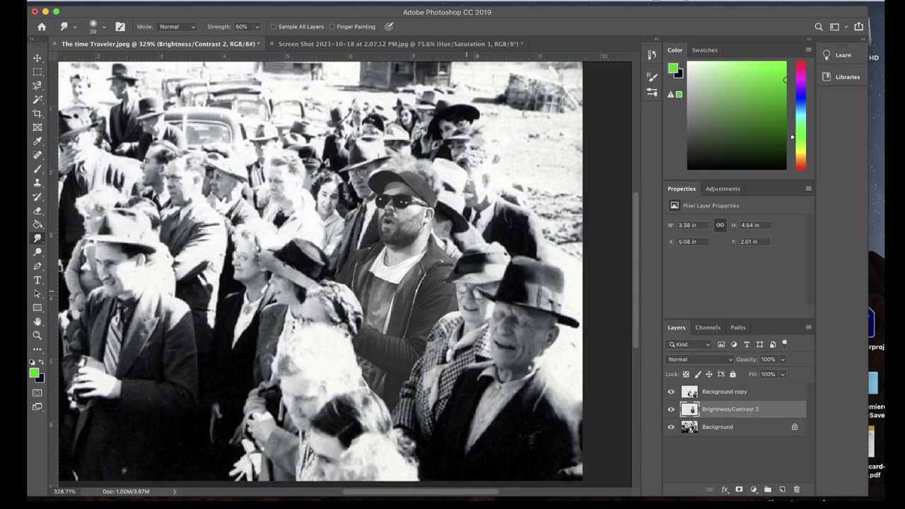
- Hide the Background copy layer and smudge the man's lower jacket further down toward the light-haired foreground figure
{"action": "left_click", "coordinate": [671, 393]}
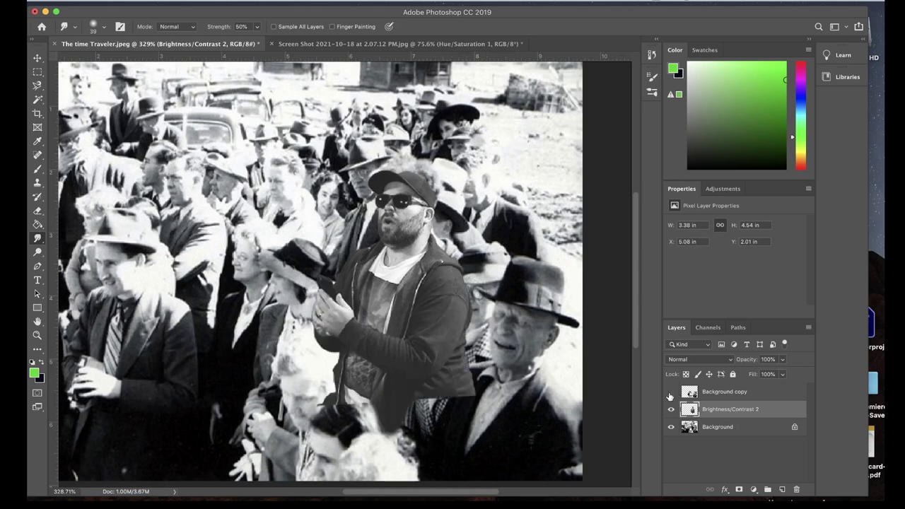
{"action": "left_click", "coordinate": [671, 393]}
{"action": "mouse_move", "coordinate": [414, 395]}
{"action": "left_mouse_down"}
{"action": "mouse_move", "coordinate": [441, 430]}
{"action": "mouse_move", "coordinate": [431, 396]}
{"action": "mouse_move", "coordinate": [456, 438]}
{"action": "mouse_move", "coordinate": [455, 412]}
{"action": "mouse_move", "coordinate": [480, 424]}
{"action": "mouse_move", "coordinate": [444, 391]}
{"action": "mouse_move", "coordinate": [446, 456]}
{"action": "mouse_move", "coordinate": [415, 398]}
{"action": "mouse_move", "coordinate": [423, 452]}
{"action": "left_mouse_up"}
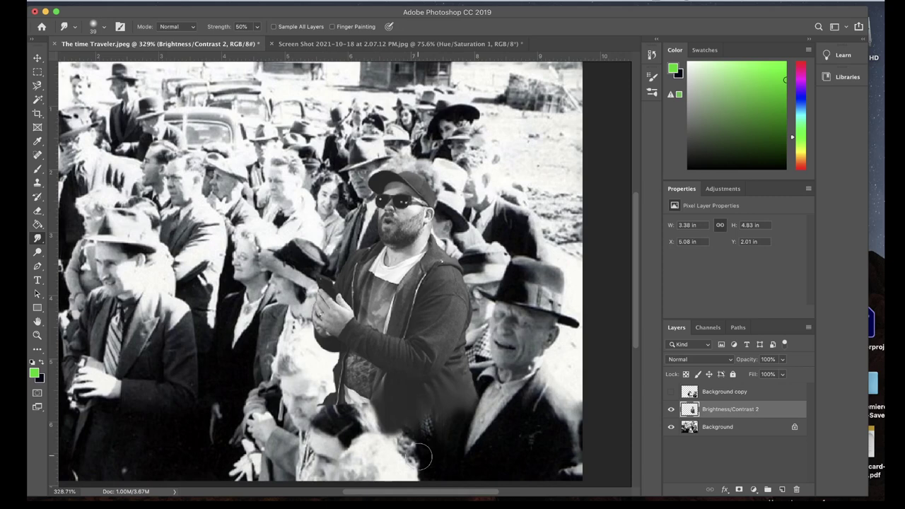
- Hide the man's layer to view the original crowd photo, and make both it and the Background copy layer visible again
{"action": "left_click", "coordinate": [671, 392]}
{"action": "left_click", "coordinate": [672, 410]}
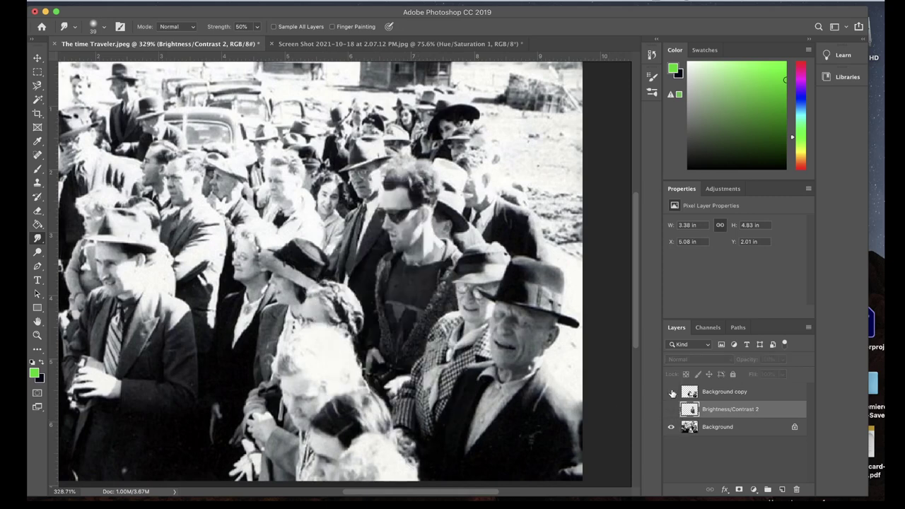
{"action": "left_click", "coordinate": [38, 85]}
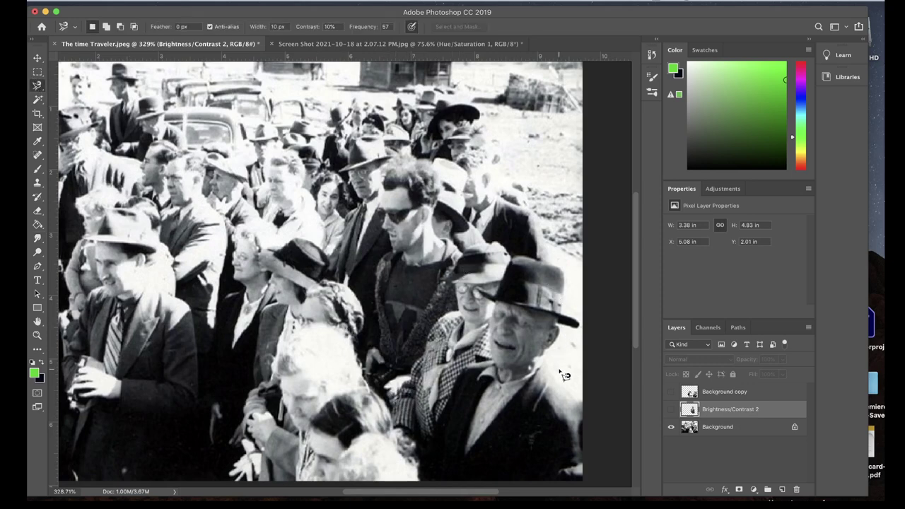
{"action": "left_click", "coordinate": [671, 414]}
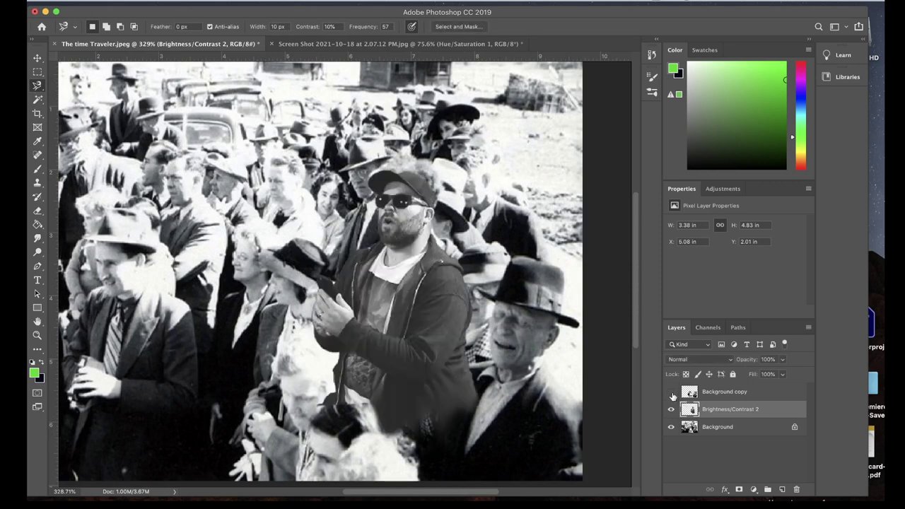
{"action": "left_click", "coordinate": [672, 393]}
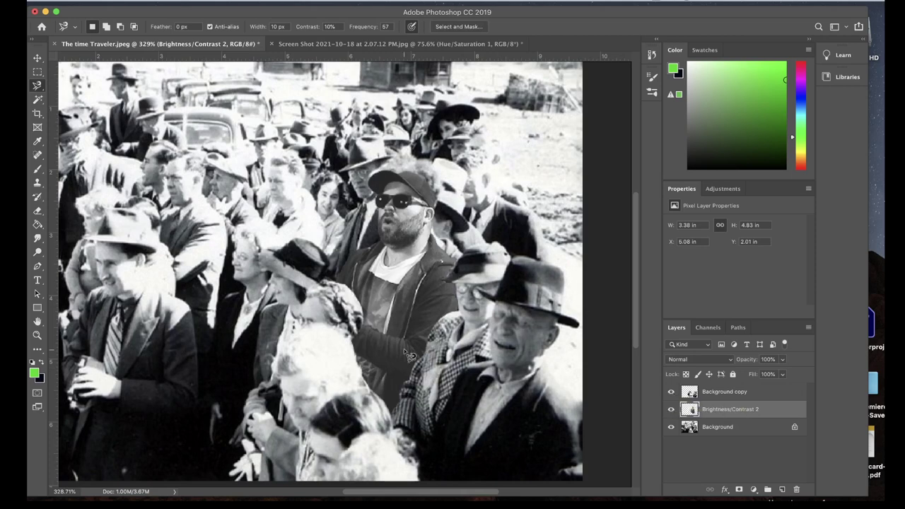
{"action": "scroll", "coordinate": [382, 286], "scroll_direction": "down", "scroll_amount": 3}
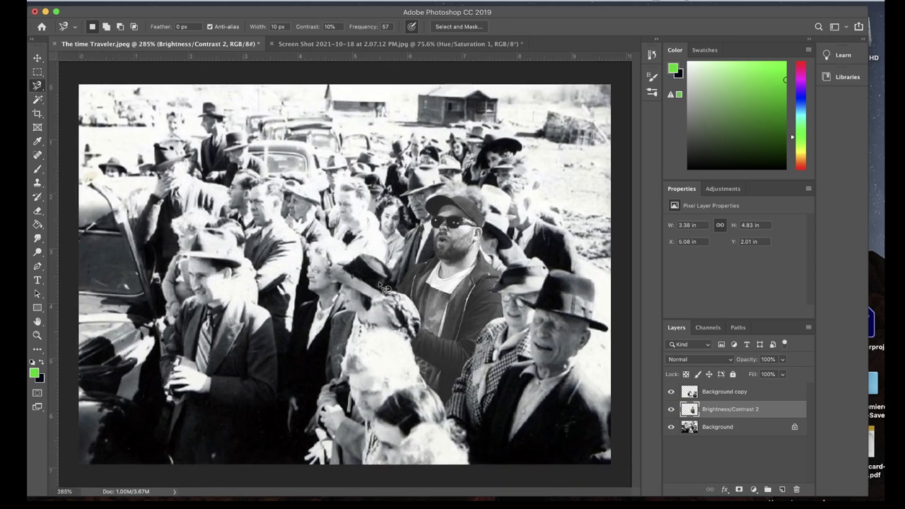